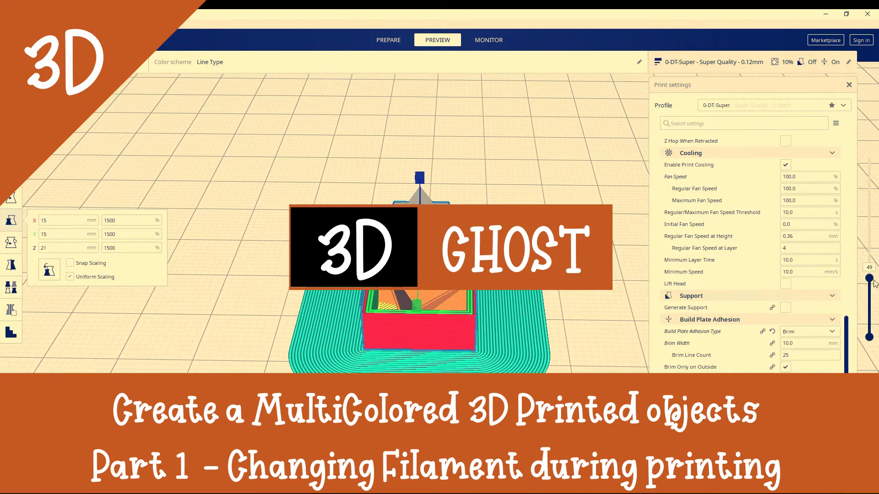
# Raise the preview layer slider from layer 49 to layer 57 to reveal the box's top layers
pyautogui.moveTo(871, 277); pyautogui.dragTo(875, 270)
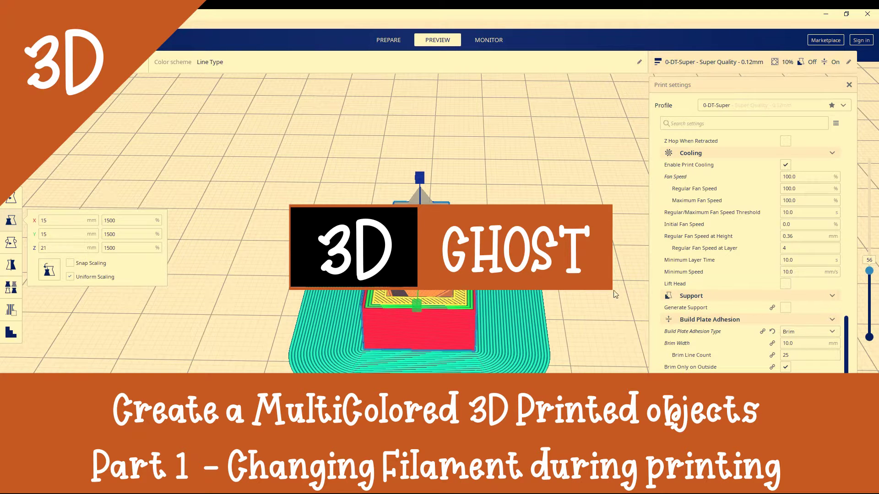
pyautogui.press('Up')
pyautogui.press('Up')
pyautogui.press('Up')
pyautogui.press('Up')
pyautogui.press('Up')
pyautogui.press('Up')
pyautogui.press('Up')
pyautogui.press('Up')
pyautogui.press('Up')
pyautogui.press('Up')
pyautogui.press('Up')
pyautogui.press('Up')
pyautogui.press('Up')
pyautogui.press('Up')
pyautogui.press('Up')
pyautogui.press('Up')
pyautogui.press('Up')
pyautogui.press('Up')
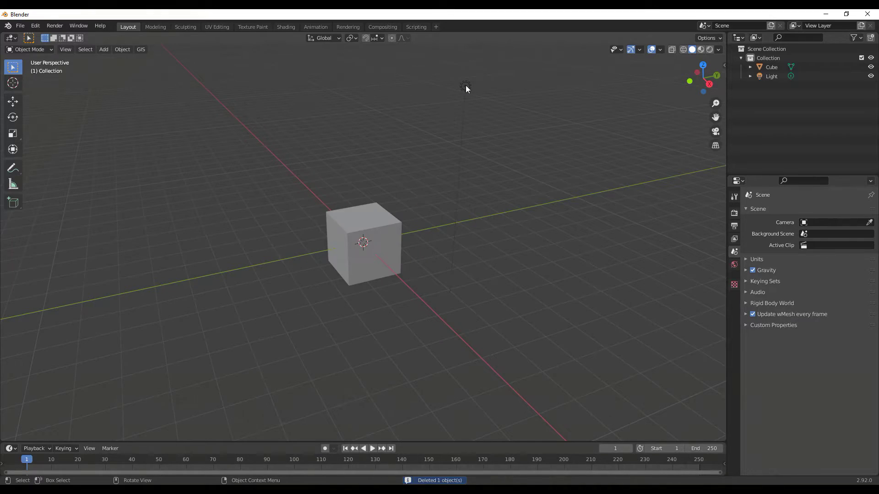
# Select the cube and start Shortcut VUr's on-screen key display from the N side panel
pyautogui.moveTo(293, 266); pyautogui.dragTo(361, 244, button='middle')
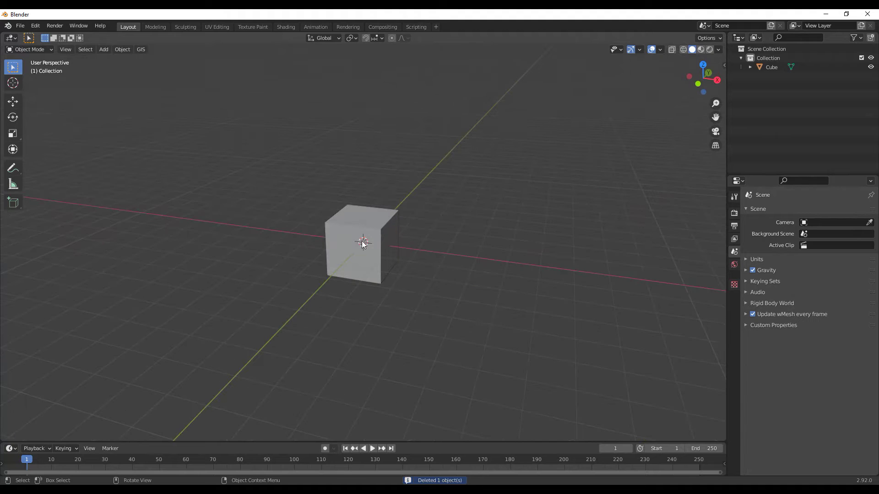
pyautogui.click(366, 243)
pyautogui.press('KP_1')
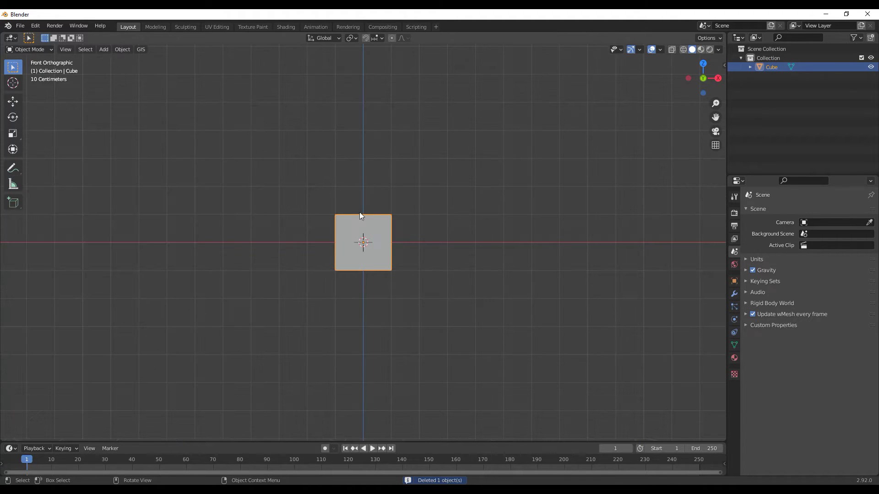
pyautogui.press('KP_5')
pyautogui.moveTo(270, 130); pyautogui.dragTo(272, 157, button='middle')
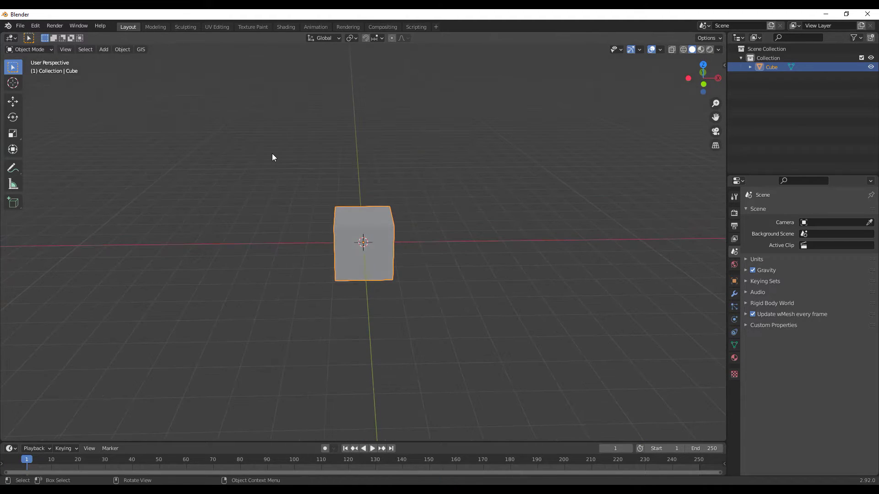
pyautogui.press('n')
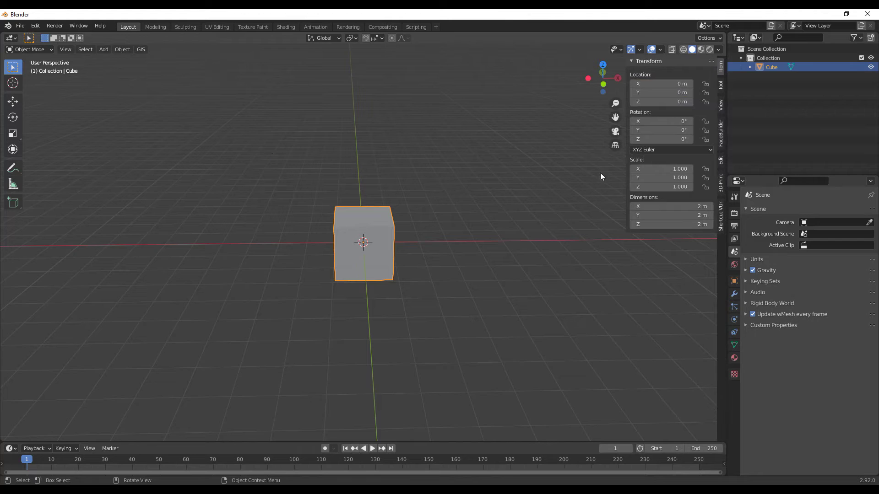
pyautogui.click(721, 218)
pyautogui.click(673, 75)
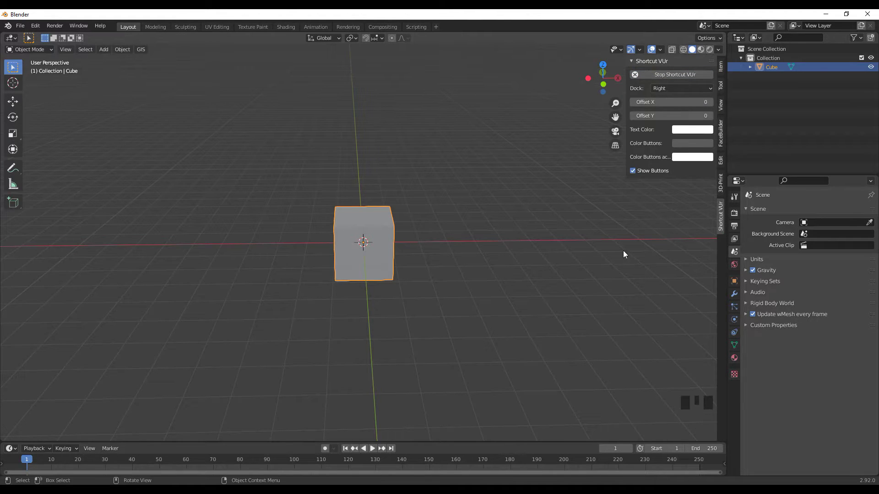
# Reselect the cube and show its Item transform values, 2 m on each axis
pyautogui.click(511, 241)
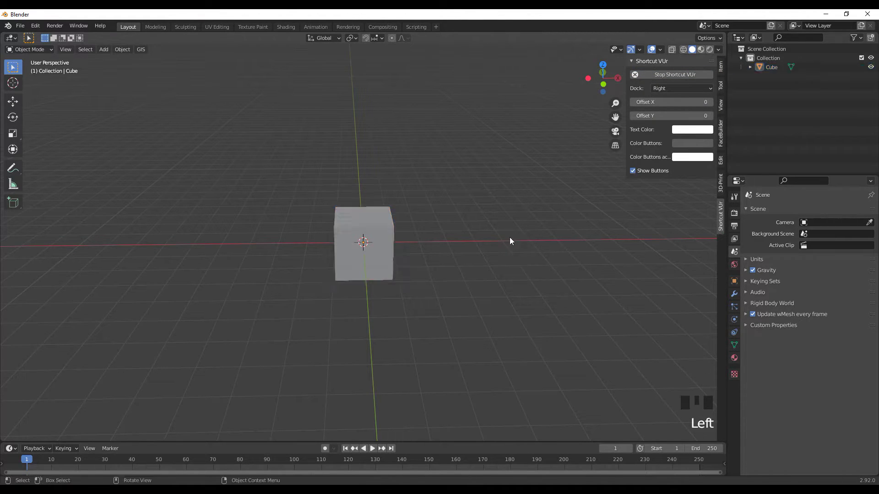
pyautogui.moveTo(488, 264); pyautogui.dragTo(479, 239, button='middle')
pyautogui.press('KP_1')
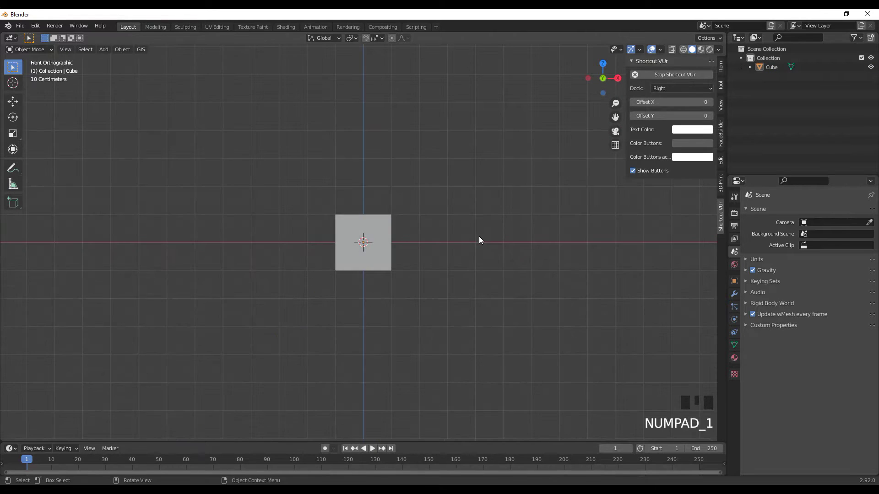
pyautogui.moveTo(408, 169); pyautogui.dragTo(399, 198, button='middle')
pyautogui.click(364, 243)
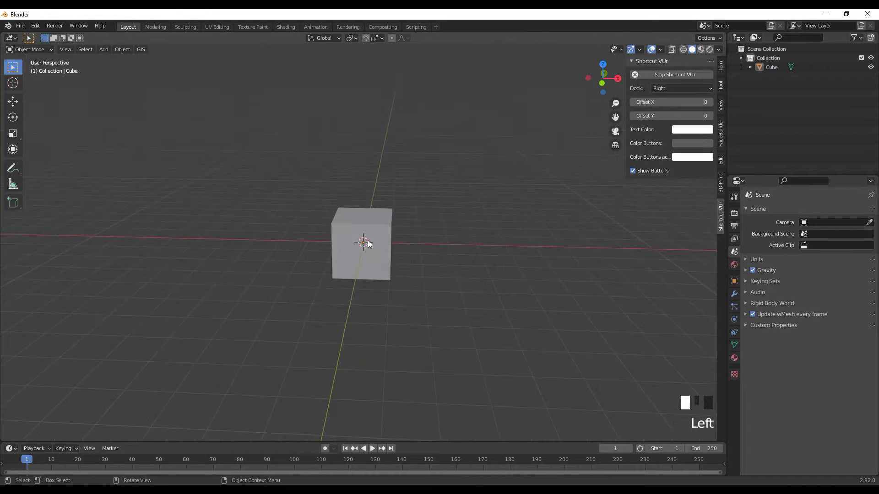
pyautogui.press('n')
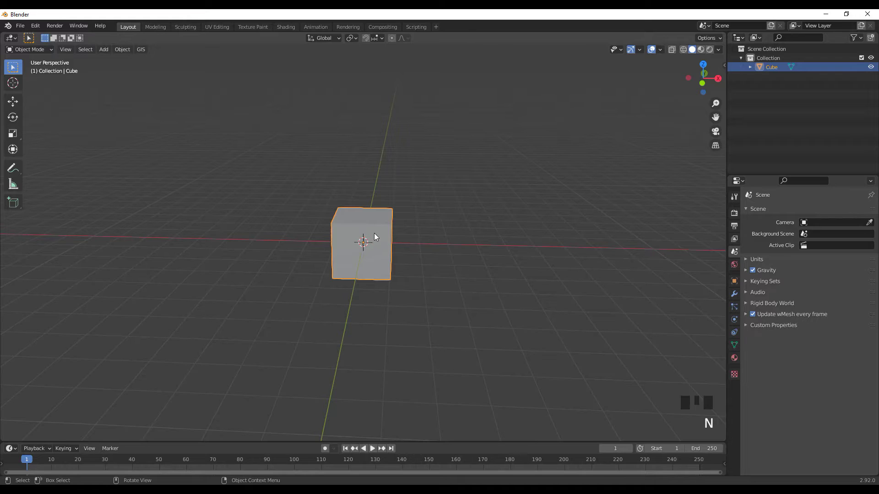
pyautogui.press('n')
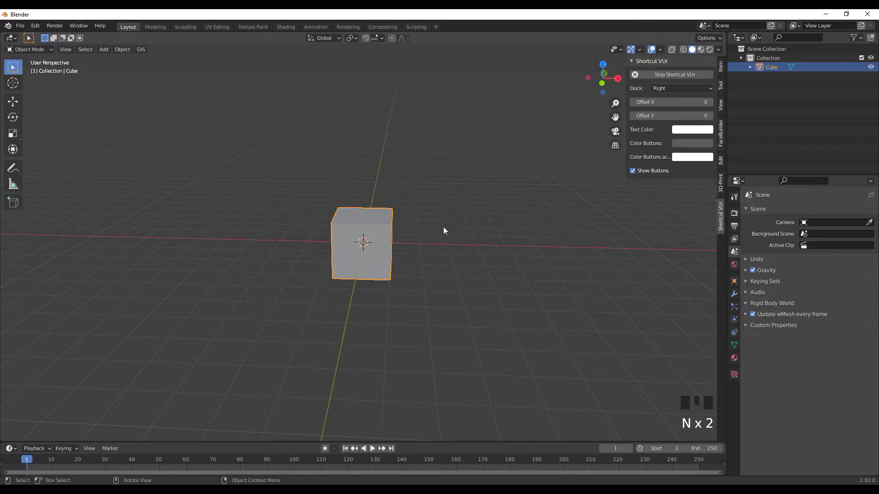
pyautogui.click(721, 67)
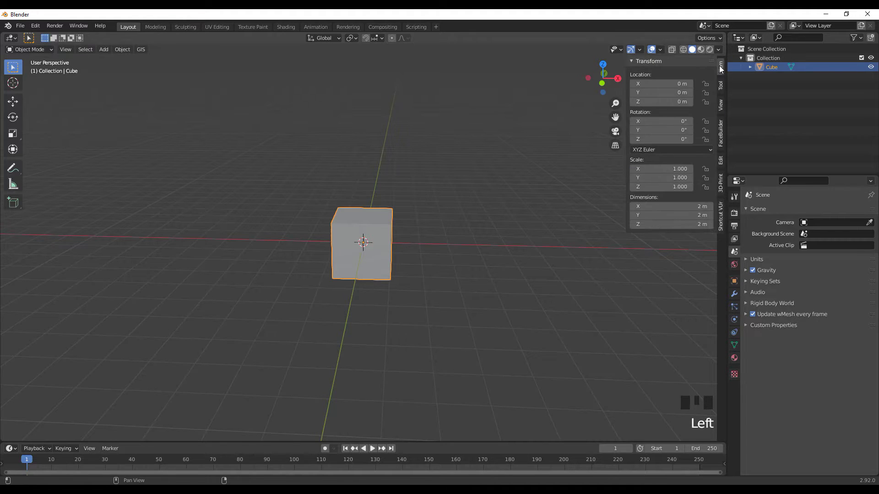
pyautogui.click(678, 224)
# Enter trial dimension values of 1 and 0.75, settling the cube's X dimension at 1 m
pyautogui.click(679, 224)
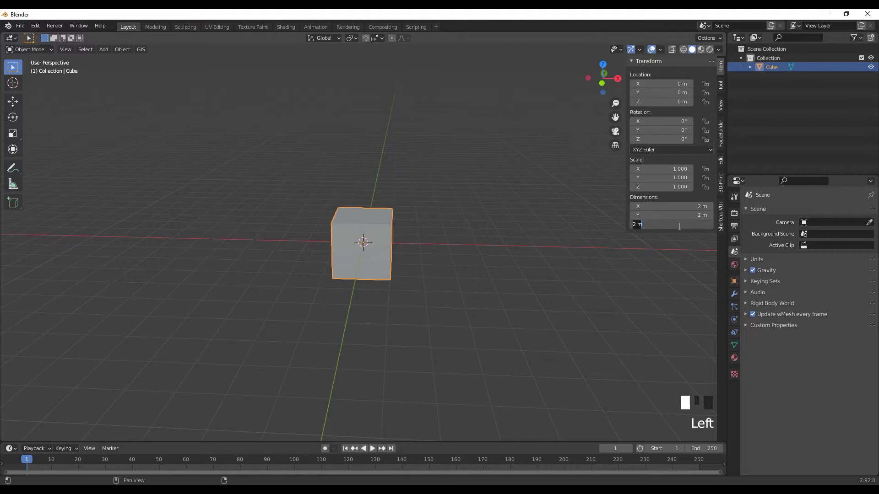
pyautogui.write('1')
pyautogui.press('Return')
pyautogui.doubleClick(702, 215)
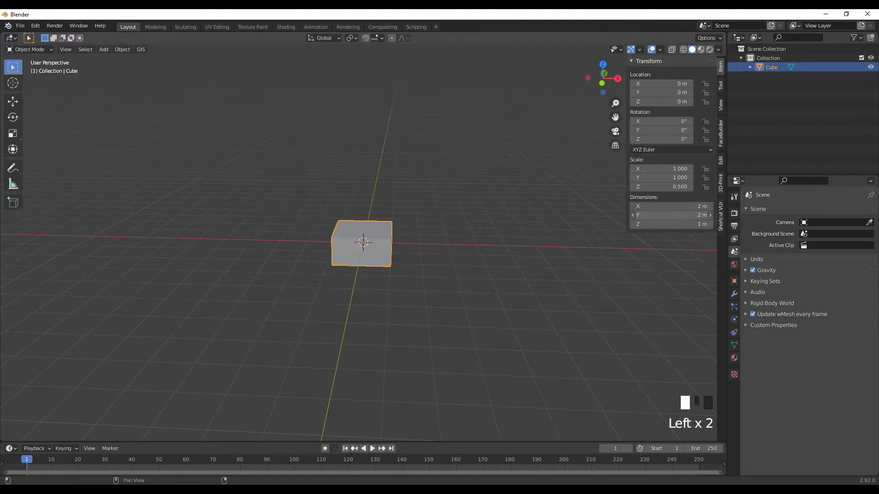
pyautogui.click(704, 207)
pyautogui.write('0.75')
pyautogui.press('Return')
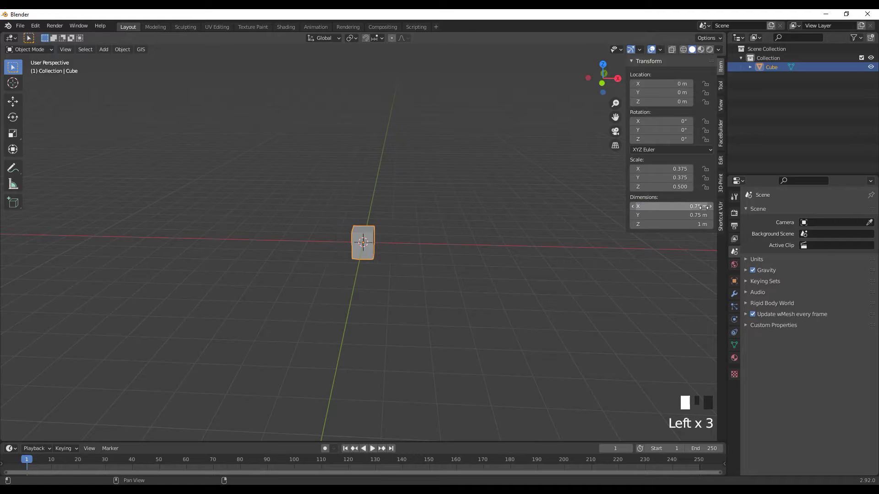
pyautogui.press('KP_1')
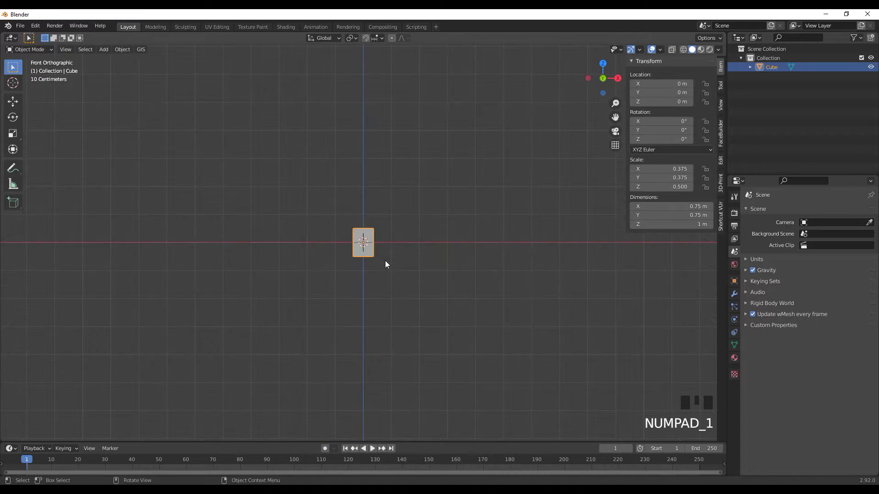
pyautogui.scroll(4, 350, 249)
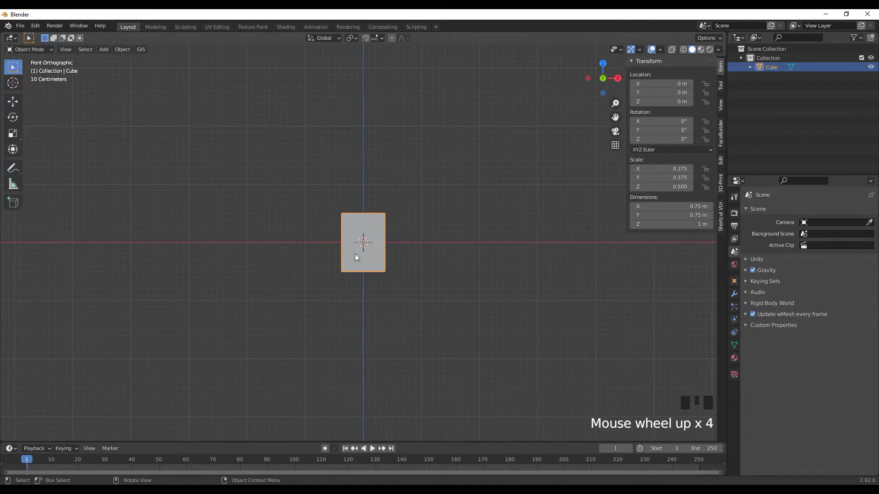
pyautogui.click(682, 206)
pyautogui.write('1')
pyautogui.press('Return')
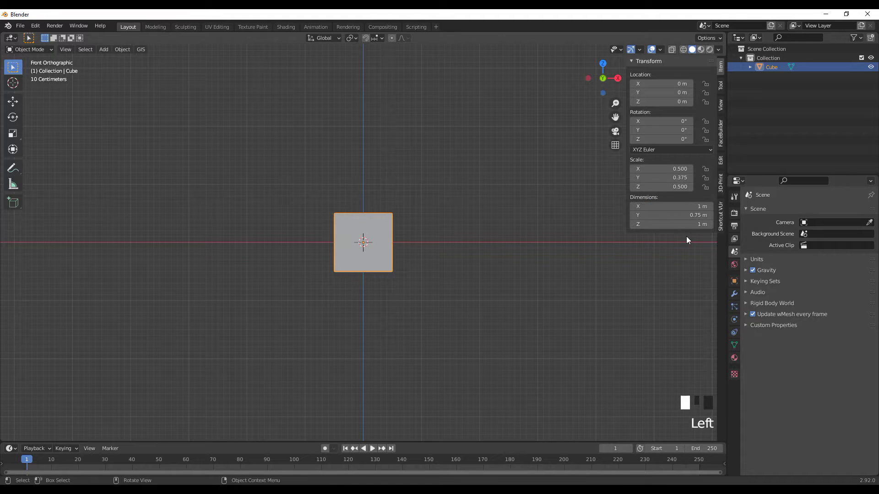
# Set the cube's Y dimension to 1 m and its height Z to 0.75 m
pyautogui.moveTo(564, 222); pyautogui.dragTo(531, 238, button='middle')
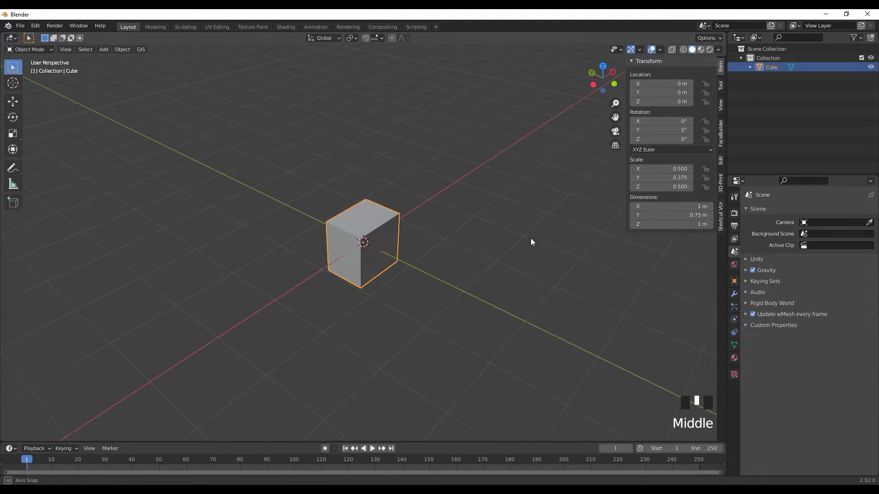
pyautogui.click(670, 215)
pyautogui.write('1')
pyautogui.press('Return')
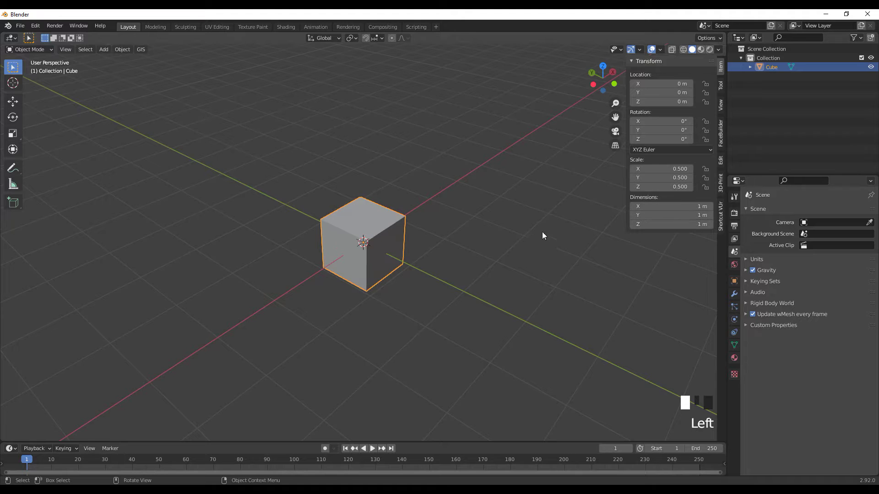
pyautogui.moveTo(542, 231); pyautogui.dragTo(499, 227, button='middle')
pyautogui.click(670, 224)
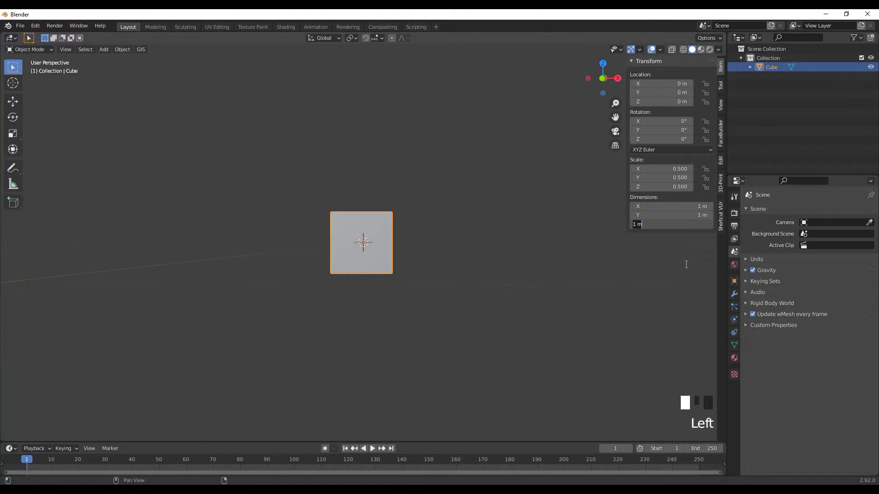
pyautogui.write('0.75')
pyautogui.press('Return')
# Select the resized 1 × 1 × 0.75 m box and copy it
pyautogui.moveTo(586, 252); pyautogui.dragTo(540, 184, button='middle')
pyautogui.click(343, 233)
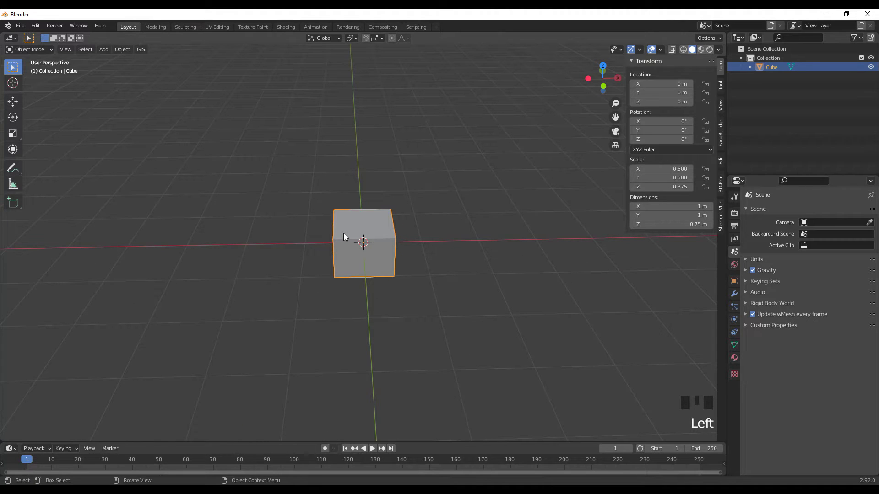
pyautogui.hotkey('ctrl', 'c')
# Paste a duplicate box, Cube.001, and move it up along Z above the original
pyautogui.hotkey('ctrl', 'v')
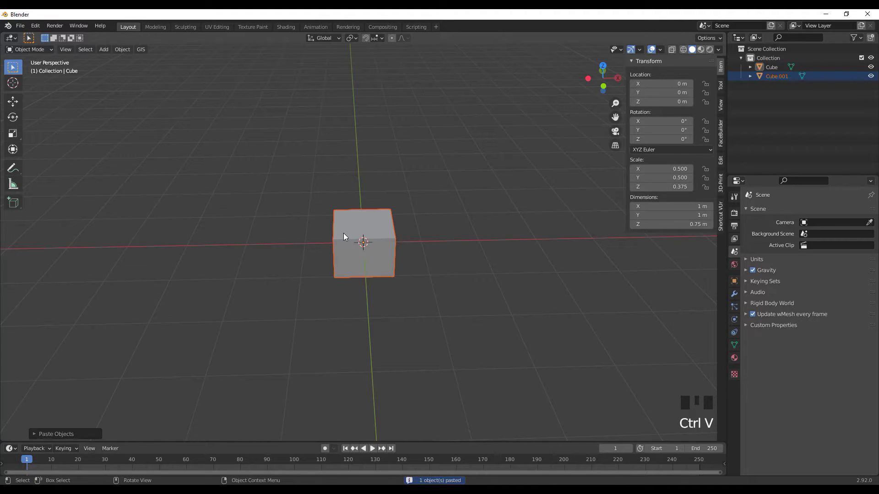
pyautogui.press('g')
pyautogui.press('z')
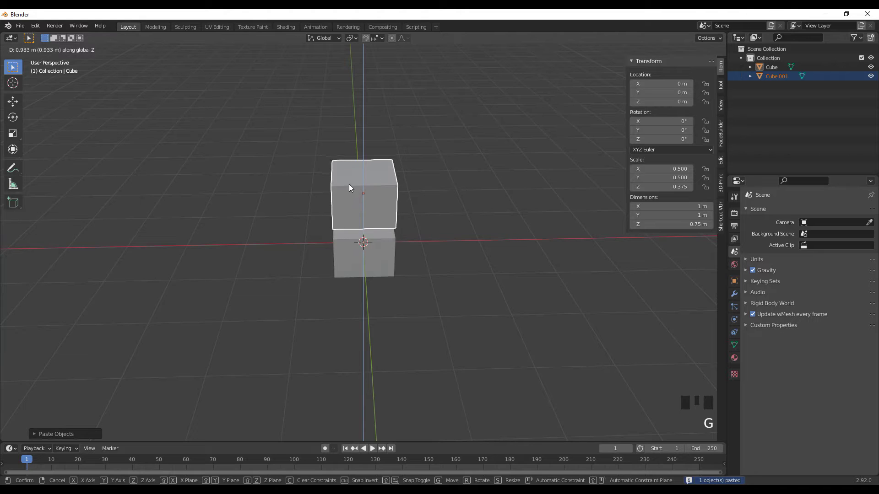
pyautogui.click(349, 187)
pyautogui.moveTo(349, 188); pyautogui.dragTo(394, 158, button='middle')
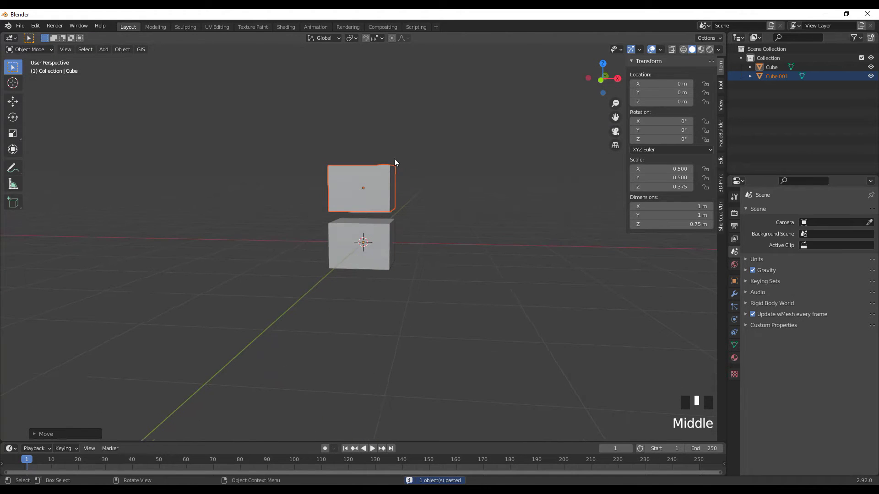
# Turn on snapping with Face as the snap target, then select the upper cube
pyautogui.click(365, 37)
pyautogui.click(381, 38)
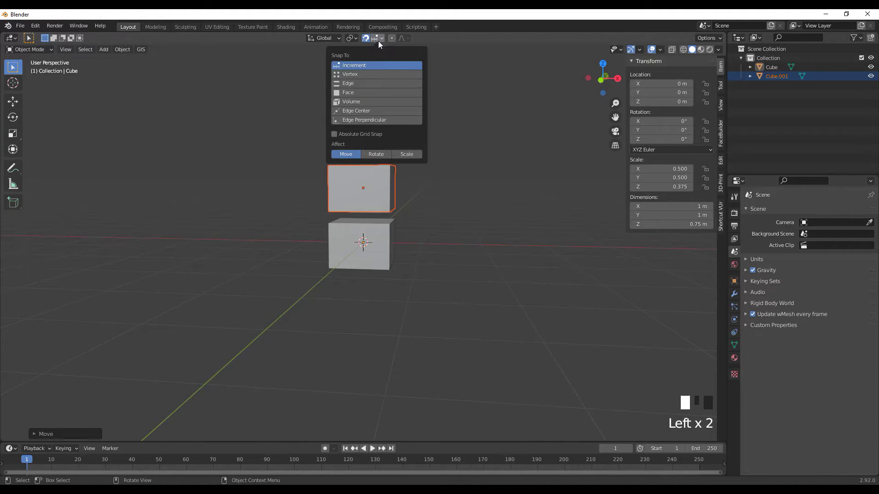
pyautogui.click(349, 92)
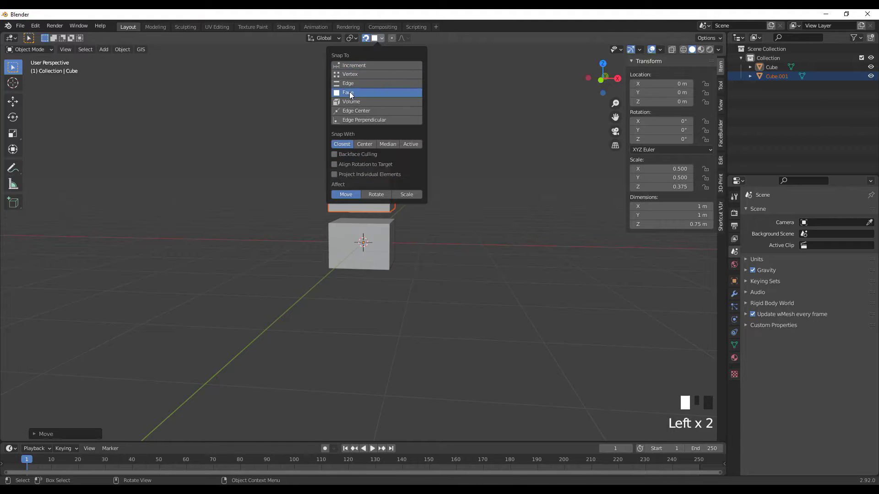
pyautogui.moveTo(282, 166); pyautogui.dragTo(298, 178, button='middle')
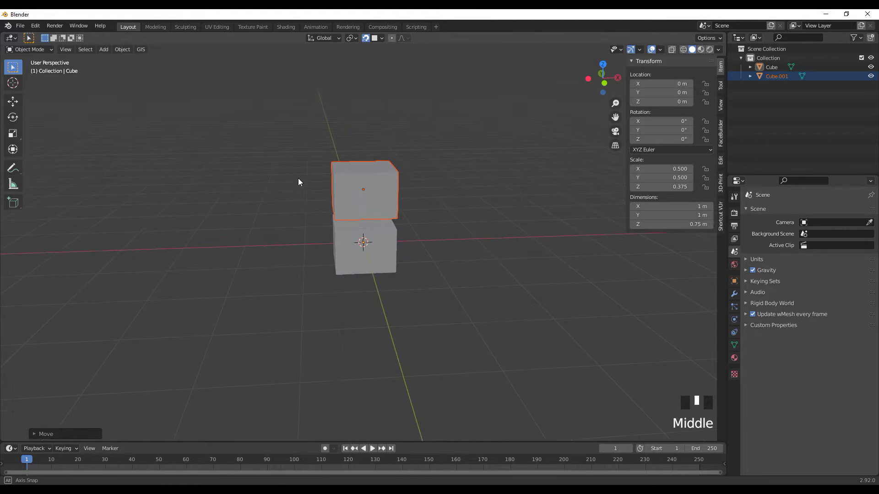
pyautogui.click(366, 197)
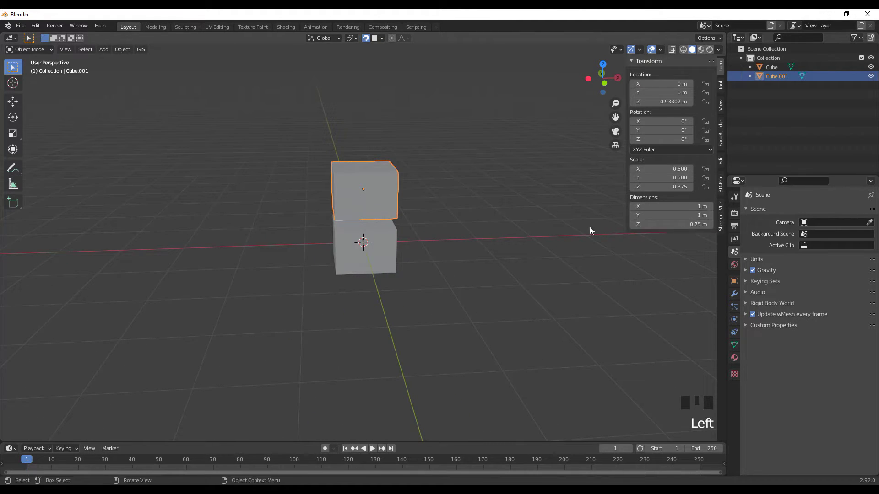
pyautogui.moveTo(497, 226); pyautogui.dragTo(489, 226, button='middle')
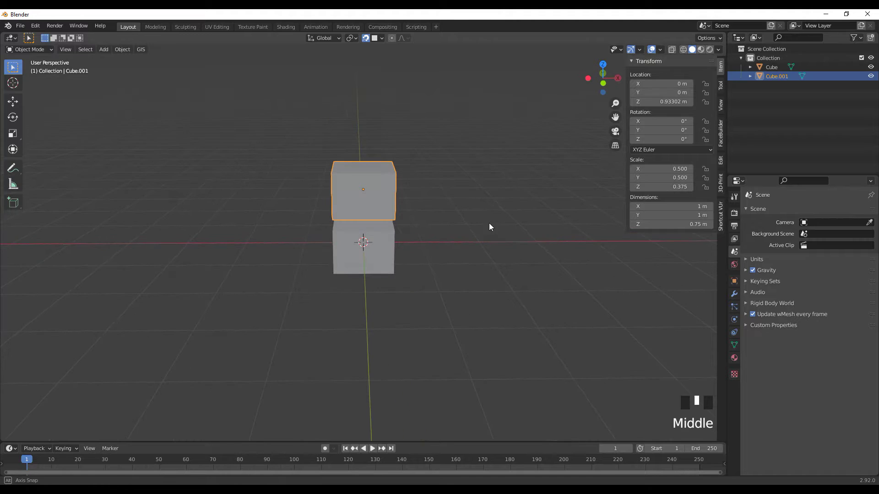
# Resize Cube.001 to 0.75 × 0.75 m across and 0.5 m tall
pyautogui.click(684, 223)
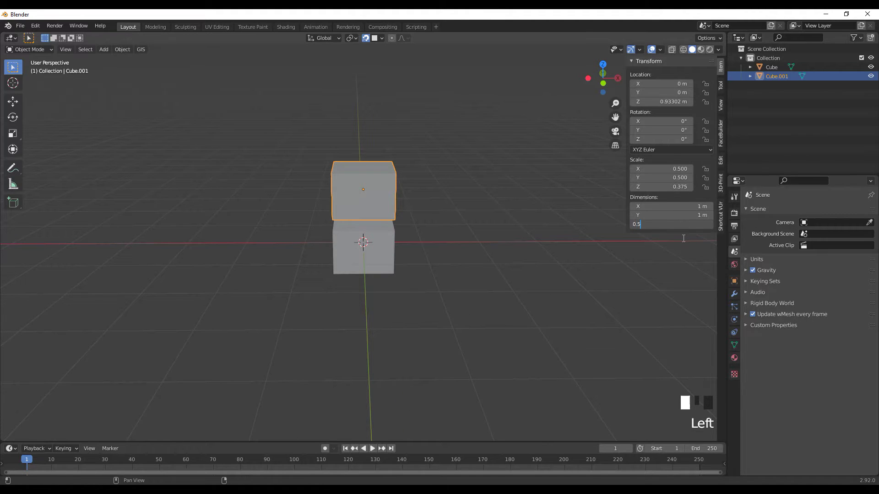
pyautogui.write('0.5')
pyautogui.press('Return')
pyautogui.moveTo(552, 221); pyautogui.dragTo(524, 221, button='middle')
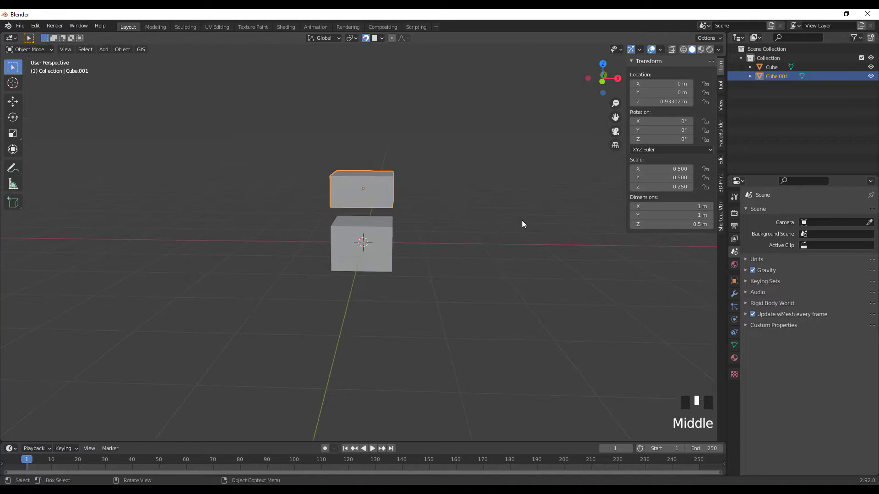
pyautogui.click(659, 214)
pyautogui.write('0.75')
pyautogui.press('Return')
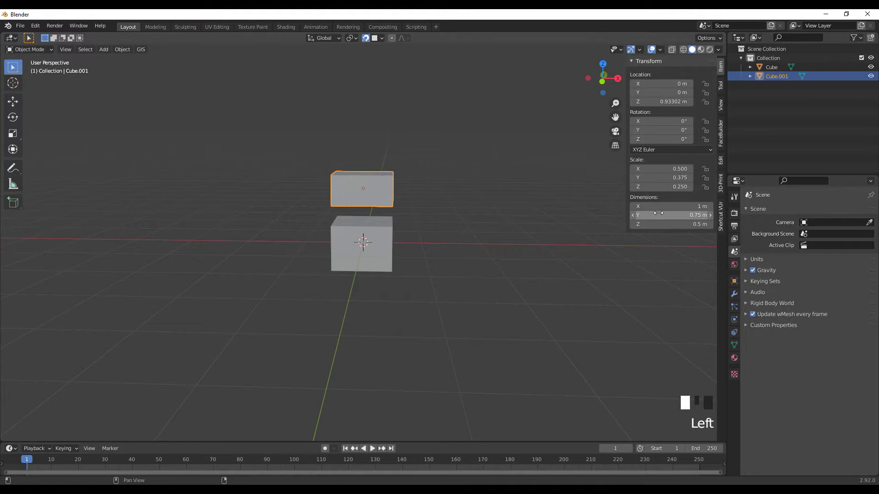
pyautogui.doubleClick(656, 205)
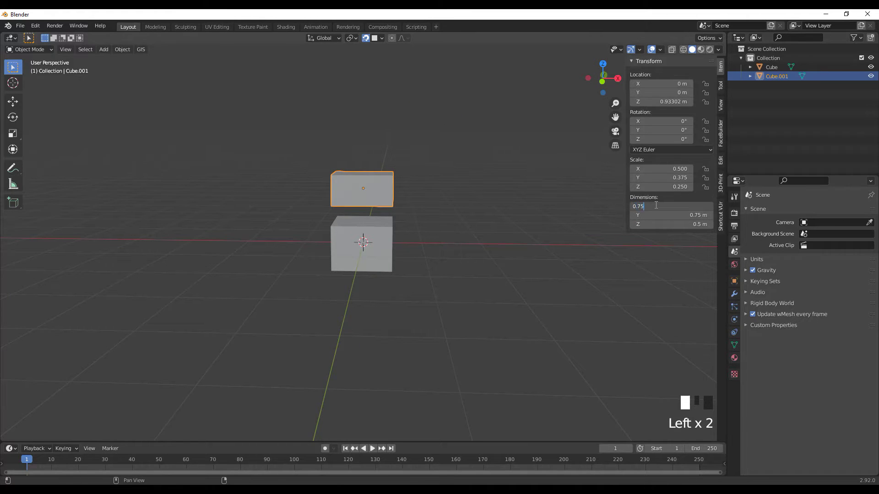
pyautogui.write('0.75')
pyautogui.press('Return')
pyautogui.moveTo(240, 152); pyautogui.dragTo(282, 171, button='middle')
# Move Cube.001 along Z until it sits on top of the base cube
pyautogui.press('g')
pyautogui.press('z')
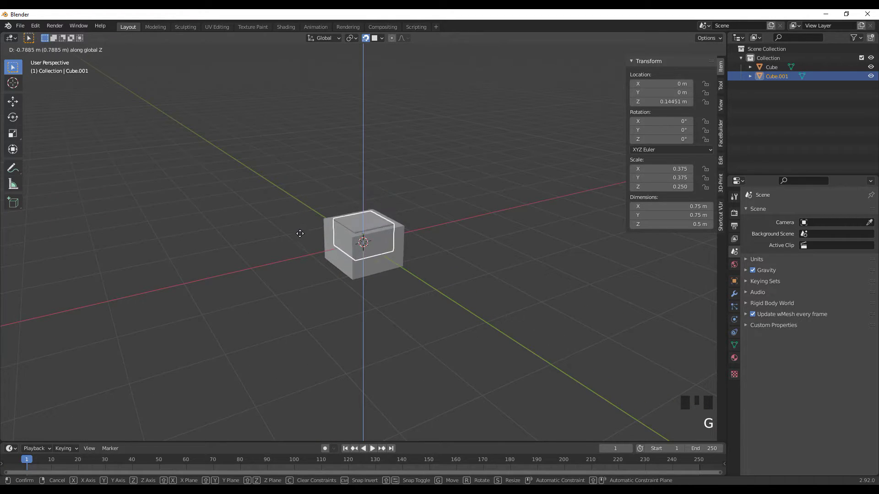
pyautogui.click(300, 201)
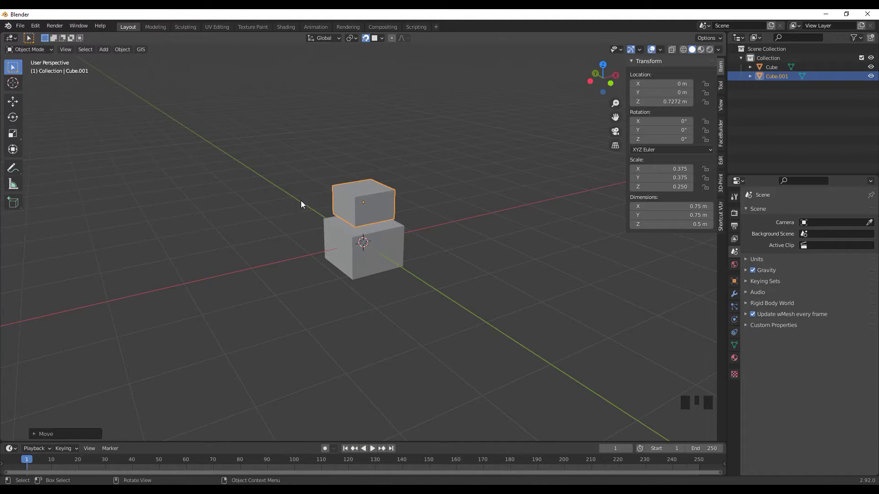
pyautogui.moveTo(302, 201); pyautogui.dragTo(259, 209, button='middle')
pyautogui.scroll(5, 324, 212)
pyautogui.moveTo(325, 212); pyautogui.dragTo(385, 191, button='middle')
pyautogui.scroll(-2, 367, 172)
pyautogui.press('KP_1')
pyautogui.press('g')
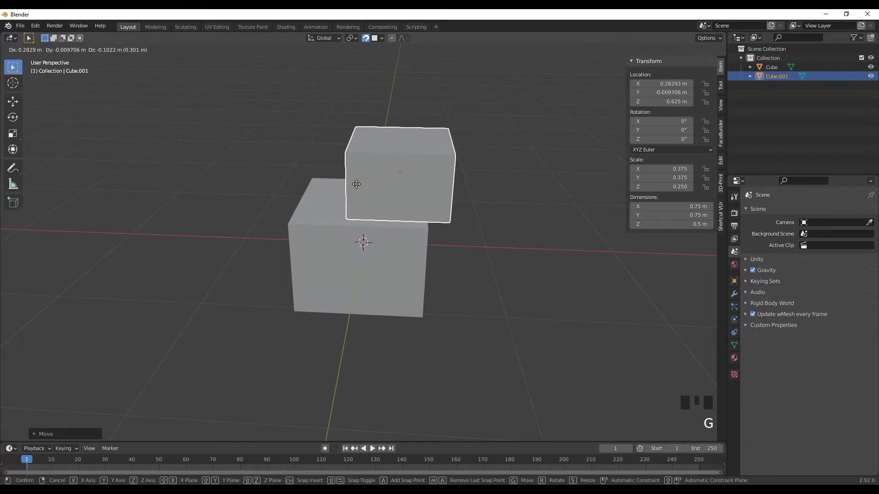
pyautogui.press('z')
pyautogui.click(350, 215)
pyautogui.moveTo(349, 220); pyautogui.dragTo(227, 183, button='middle')
pyautogui.scroll(-2, 353, 188)
# Duplicate Cube.001 as Cube.002, place it atop the stack and begin shrinking it
pyautogui.hotkey('ctrl', 'c')
pyautogui.hotkey('ctrl', 'v')
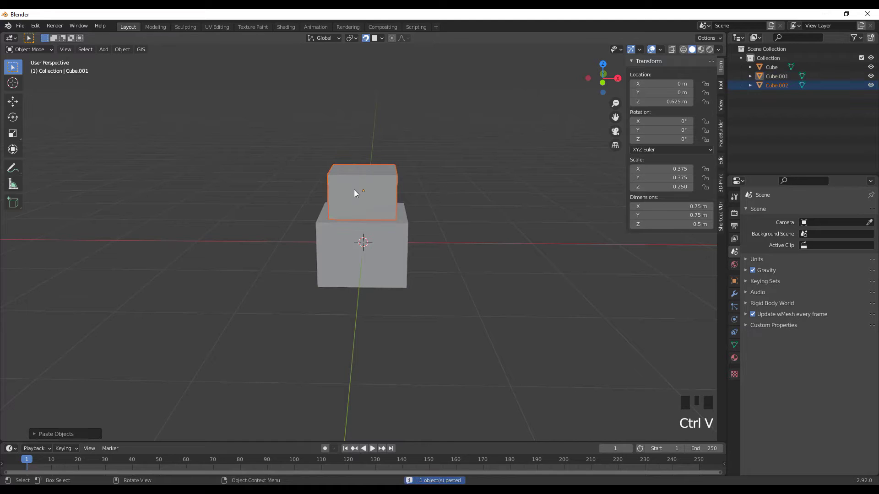
pyautogui.press('g')
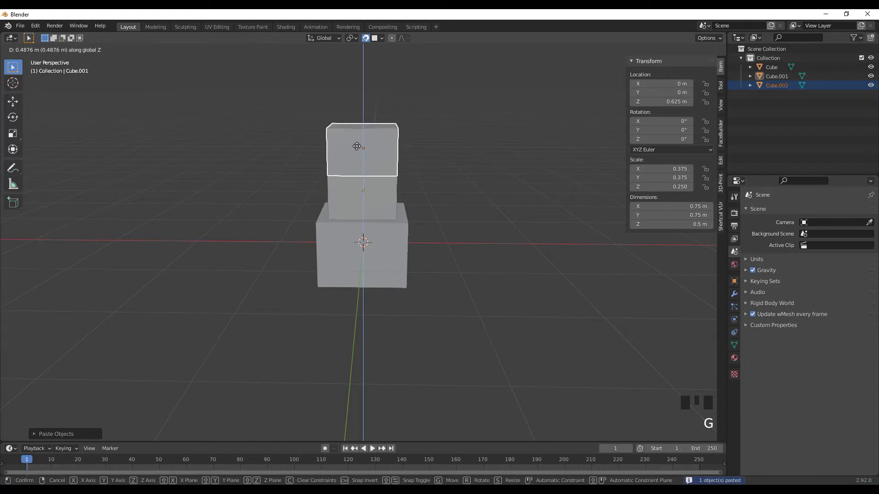
pyautogui.click(353, 140)
pyautogui.moveTo(353, 139); pyautogui.dragTo(417, 160, button='middle')
pyautogui.click(361, 137)
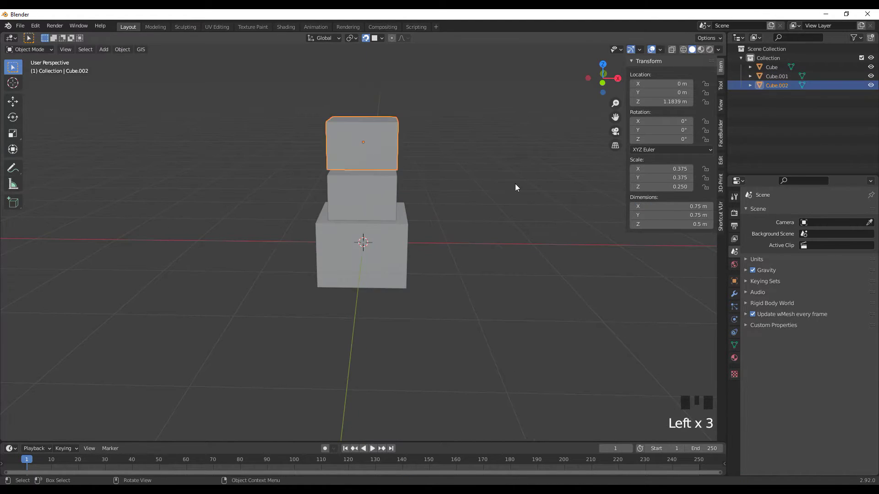
pyautogui.moveTo(671, 206); pyautogui.dragTo(670, 225)
# Scale the top tier along Z, then paste a duplicate and move it above the stack
pyautogui.moveTo(516, 188); pyautogui.dragTo(411, 165, button='middle')
pyautogui.press('s')
pyautogui.press('z')
pyautogui.click(425, 166)
pyautogui.hotkey('ctrl', 'c')
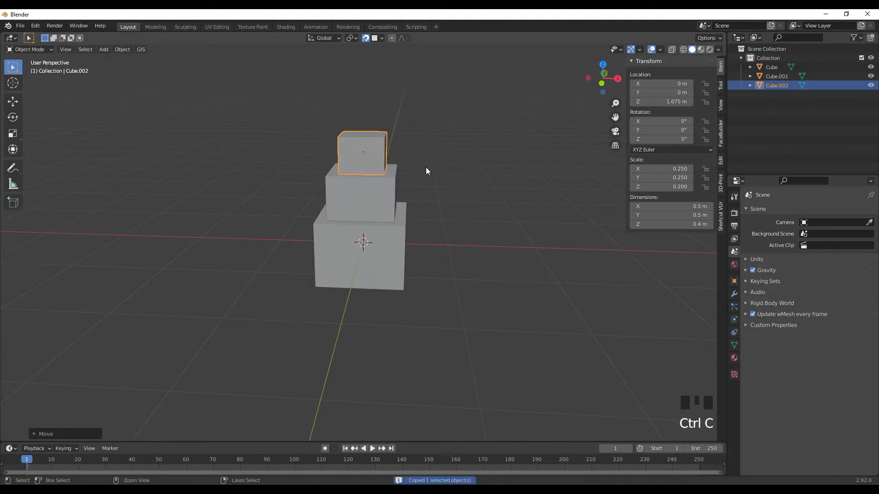
pyautogui.hotkey('ctrl', 'v')
pyautogui.press('g')
pyautogui.press('z')
pyautogui.click(381, 111)
pyautogui.moveTo(418, 128); pyautogui.dragTo(356, 124, button='middle')
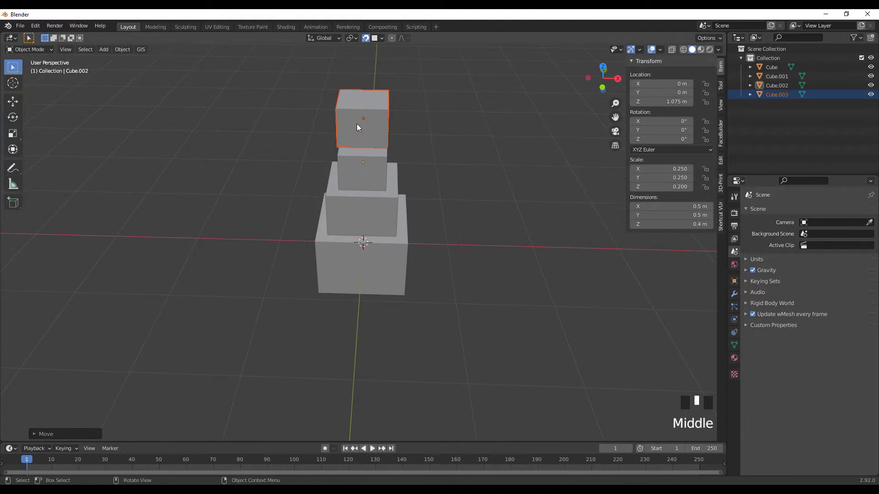
# Merge the duplicate's four top vertices At Center to turn it into a pyramid
pyautogui.press('Tab')
pyautogui.click(342, 92)
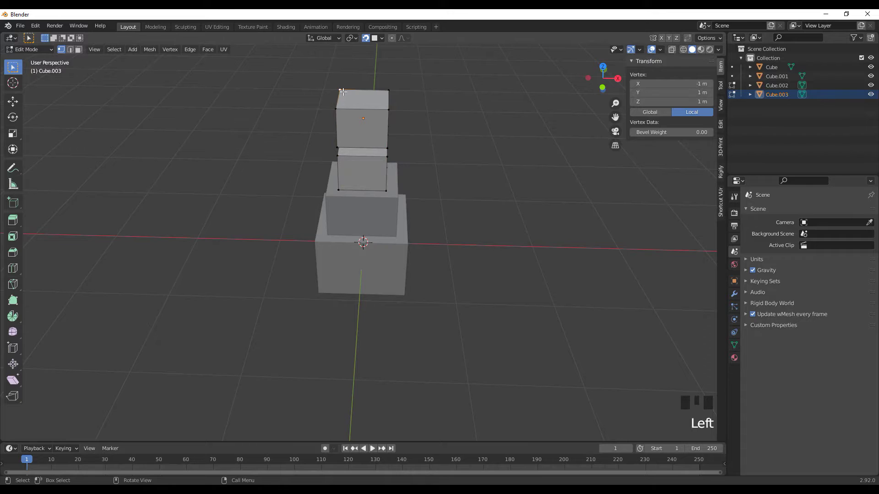
pyautogui.keyDown('alt'); pyautogui.click(385, 92); pyautogui.keyUp('alt')
pyautogui.keyDown('alt'); pyautogui.click(385, 110); pyautogui.keyUp('alt')
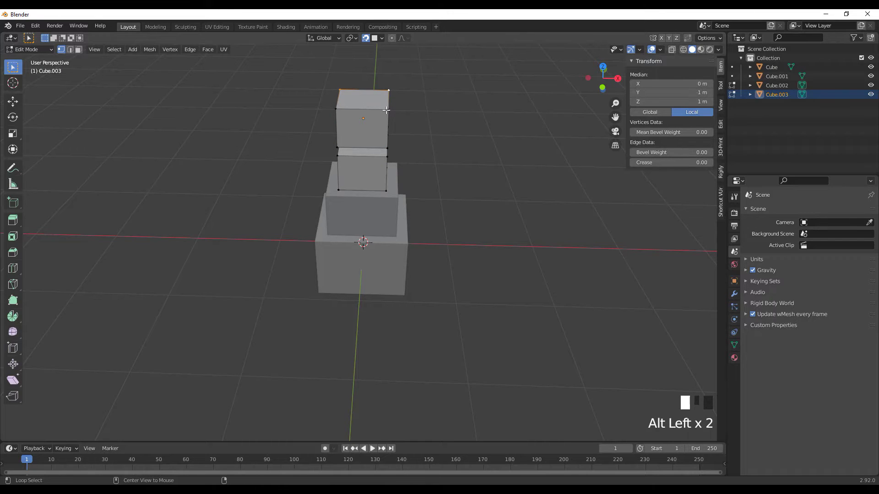
pyautogui.click(341, 93)
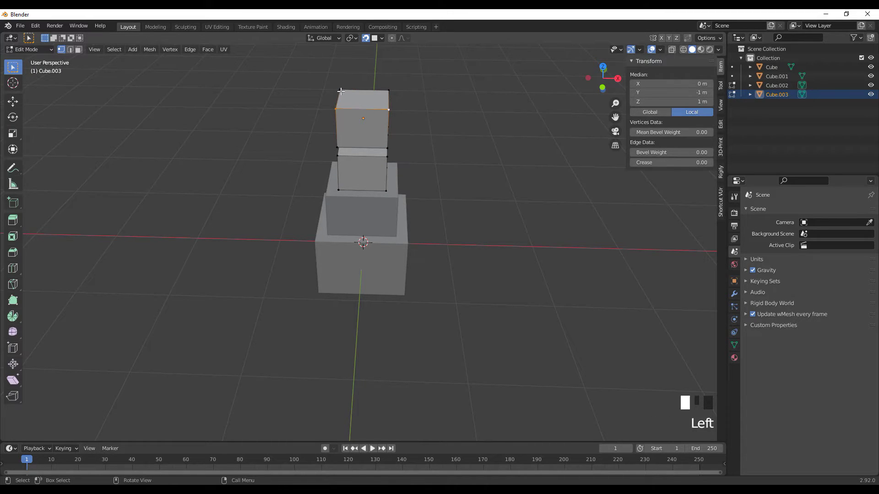
pyautogui.keyDown('shift'); pyautogui.click(387, 91); pyautogui.keyUp('shift')
pyautogui.keyDown('shift'); pyautogui.click(387, 110); pyautogui.keyUp('shift')
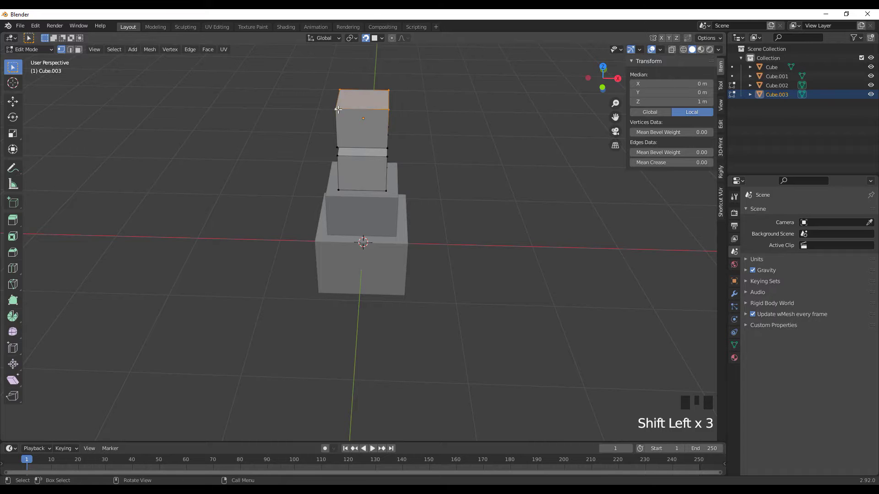
pyautogui.press('m')
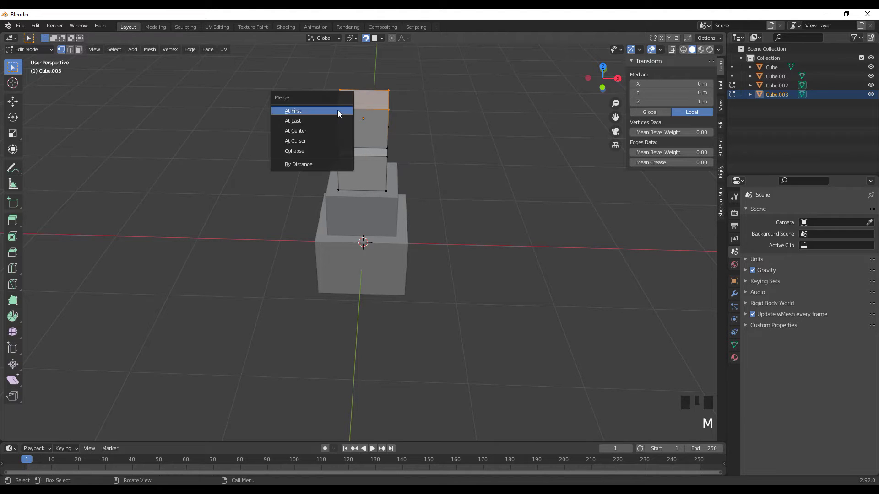
pyautogui.click(312, 131)
pyautogui.moveTo(277, 140); pyautogui.dragTo(294, 122, button='middle')
pyautogui.press('Tab')
# Resize the pyramid through the Dimensions fields, entering 0.3 m for its height
pyautogui.click(671, 224)
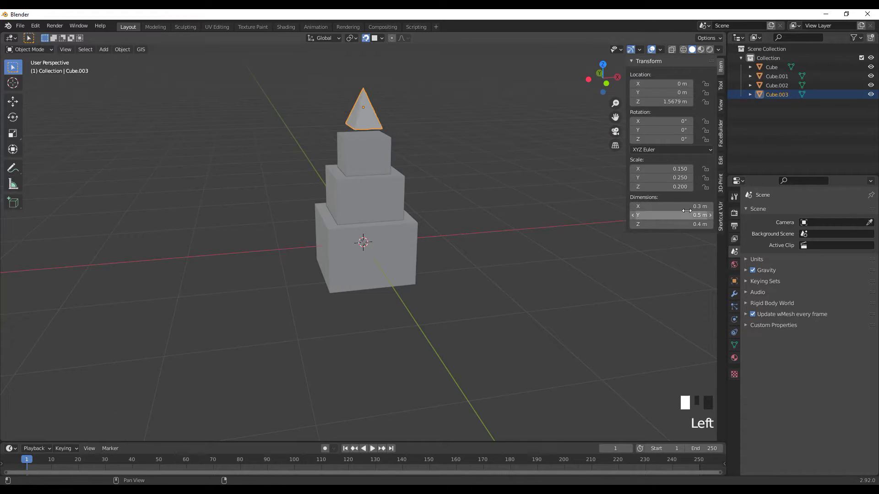
pyautogui.moveTo(197, 174); pyautogui.dragTo(191, 128, button='middle')
pyautogui.click(362, 247)
pyautogui.click(671, 224)
pyautogui.click(362, 190)
pyautogui.click(670, 224)
pyautogui.click(362, 151)
pyautogui.click(679, 224)
pyautogui.write('0.3')
pyautogui.press('Return')
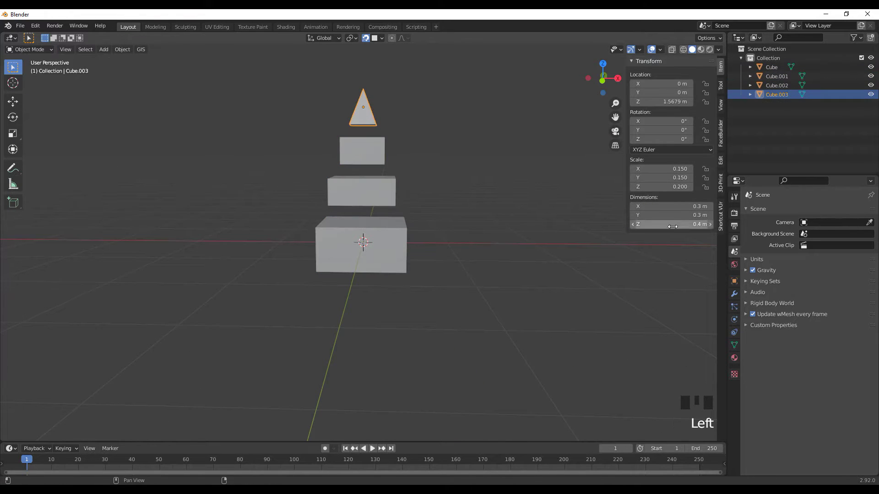
# Seat the pyramid on top of the tower, then select all four parts
pyautogui.click(362, 190)
pyautogui.click(363, 112)
pyautogui.press('g')
pyautogui.click(365, 414)
pyautogui.moveTo(365, 415); pyautogui.dragTo(365, 324, button='middle')
pyautogui.click(365, 324)
pyautogui.moveTo(364, 323); pyautogui.dragTo(162, 191)
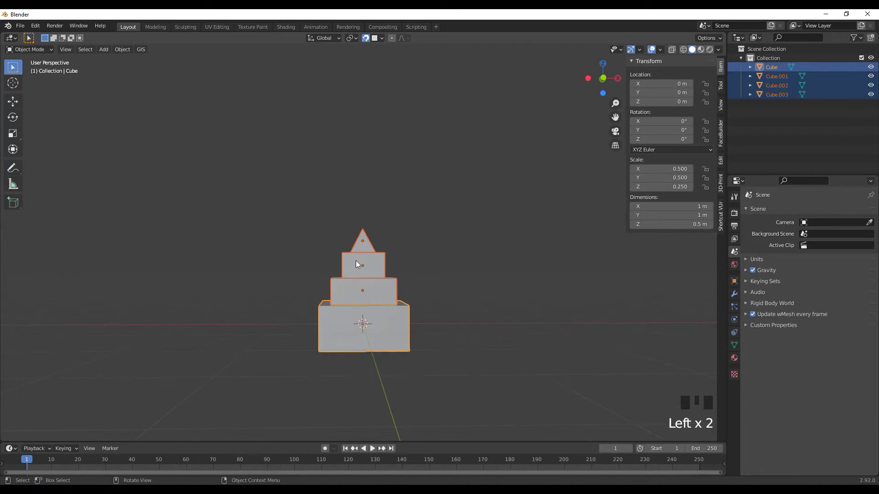
# Export only the selected objects to STL, overwriting test multicolors.stl in the YT folder
pyautogui.click(19, 26)
pyautogui.moveTo(75, 158)
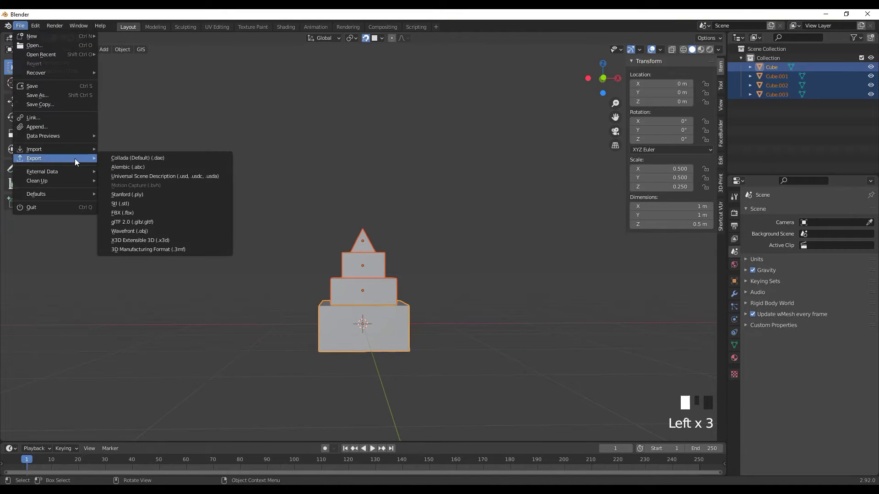
pyautogui.click(129, 203)
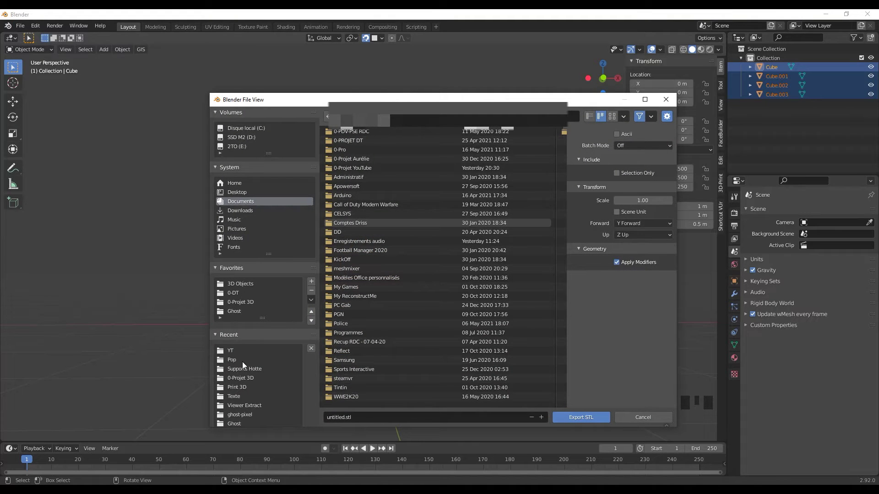
pyautogui.click(228, 351)
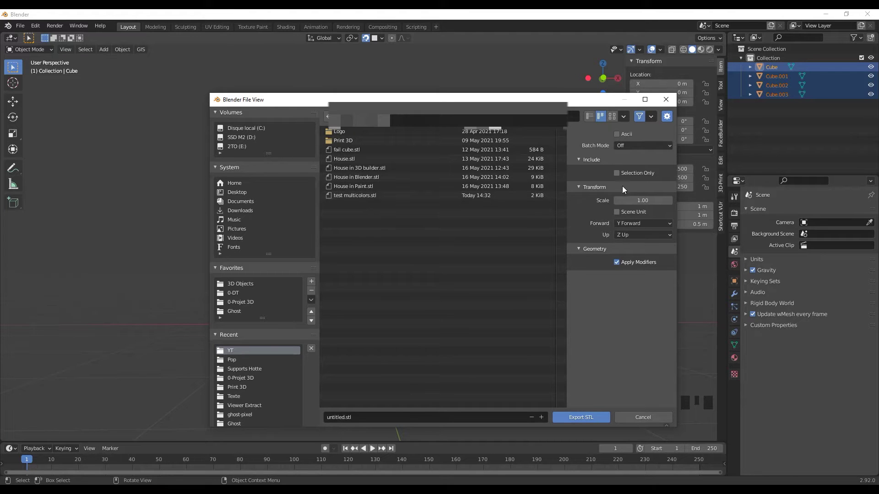
pyautogui.click(622, 172)
pyautogui.click(354, 196)
pyautogui.click(582, 419)
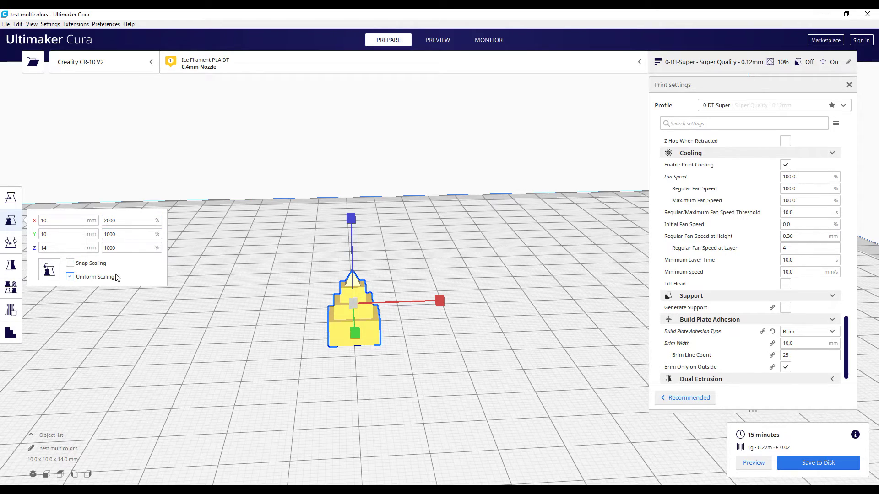
# Apply the 2000% model scale and slice the model
pyautogui.press('Return')
pyautogui.moveTo(294, 363); pyautogui.dragTo(341, 363, button='right')
pyautogui.moveTo(273, 344); pyautogui.dragTo(329, 348, button='right')
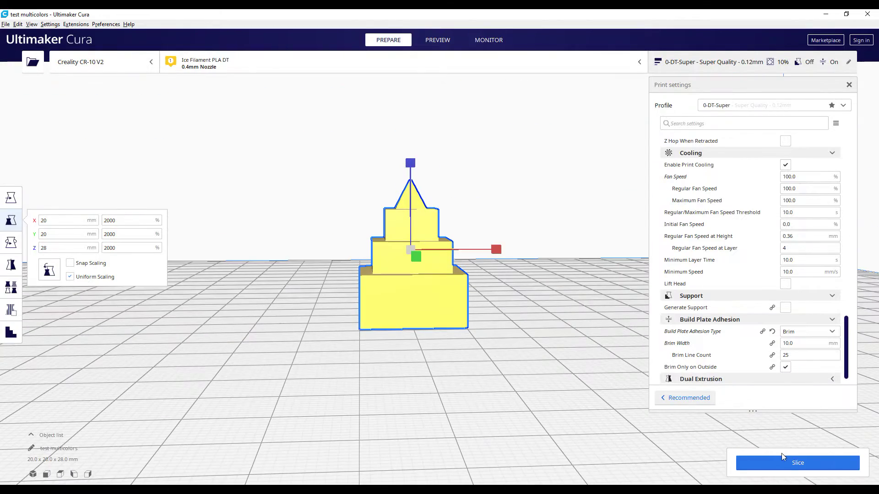
pyautogui.hotkey('ctrl', 'p')
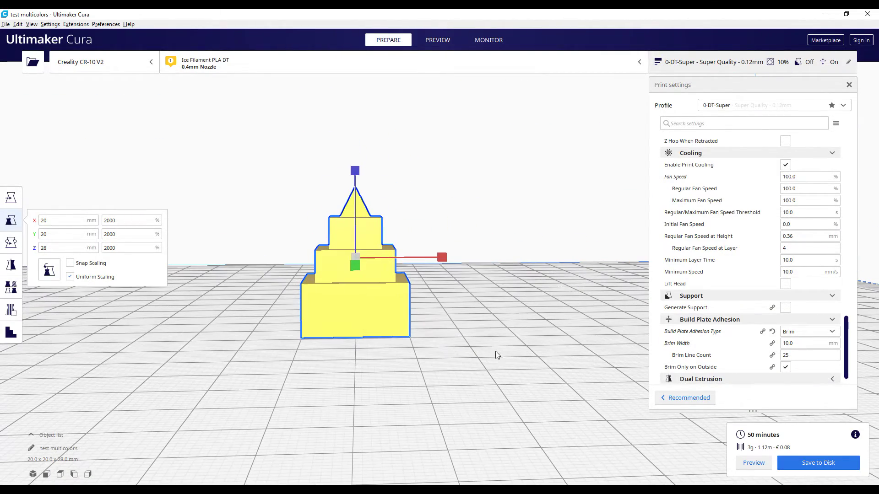
# Change the uniform scale to 1500% (15 × 15 × 21 mm) and re-slice for 32 minutes
pyautogui.doubleClick(117, 220)
pyautogui.write('1500')
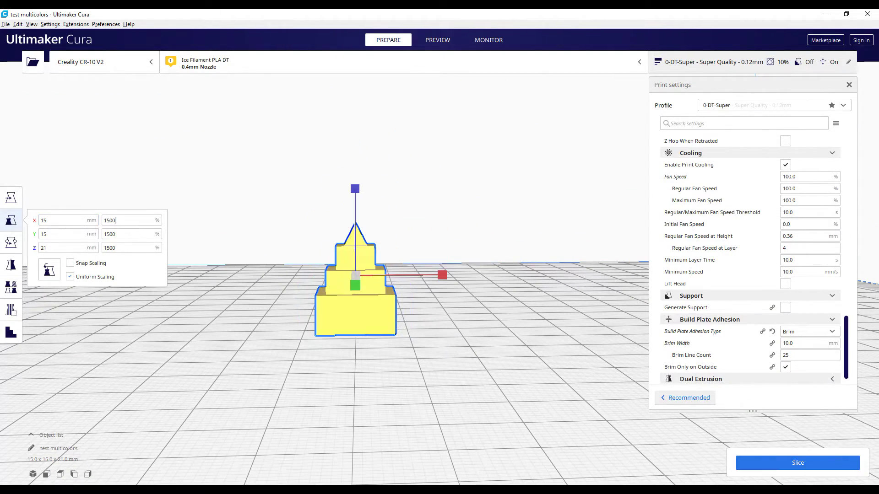
pyautogui.hotkey('ctrl', 'p')
pyautogui.moveTo(419, 260); pyautogui.dragTo(480, 307, button='middle')
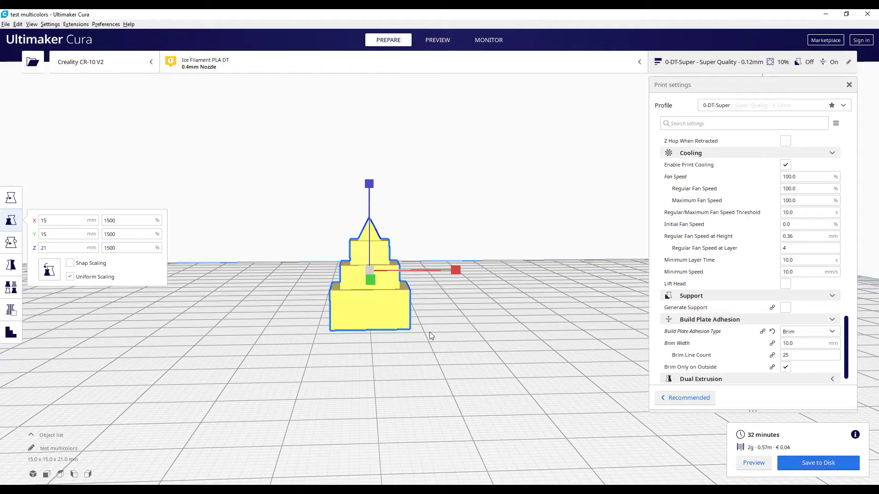
# Switch to the layer preview and limit it to layers 49–56, orbiting to look inside
pyautogui.click(438, 41)
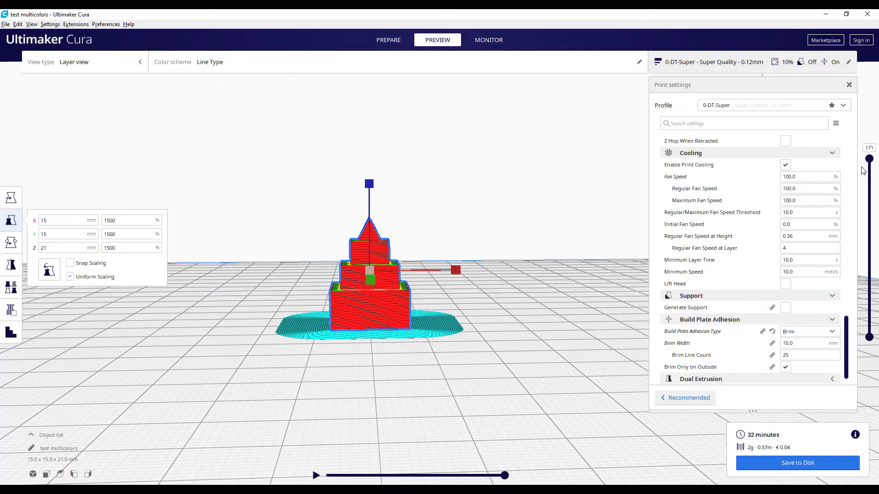
pyautogui.moveTo(869, 160); pyautogui.dragTo(869, 277)
pyautogui.scroll(3, 404, 304)
pyautogui.moveTo(496, 245); pyautogui.dragTo(521, 299, button='right')
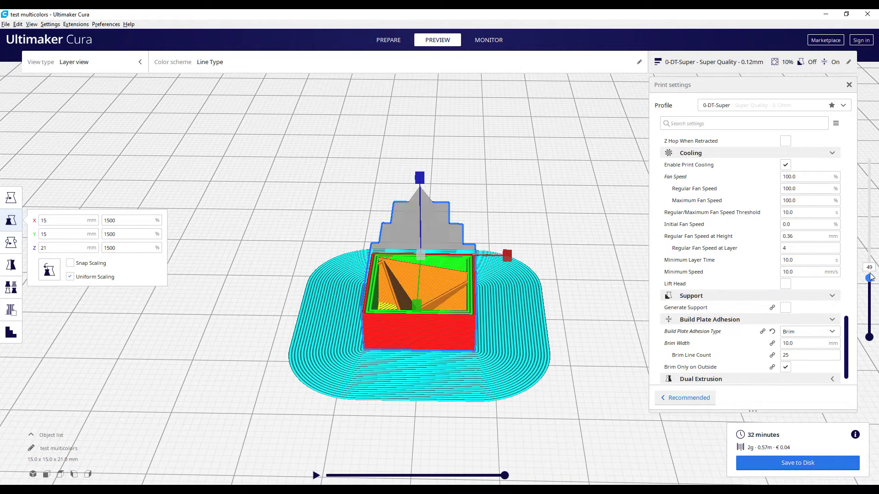
pyautogui.moveTo(871, 277); pyautogui.dragTo(875, 269)
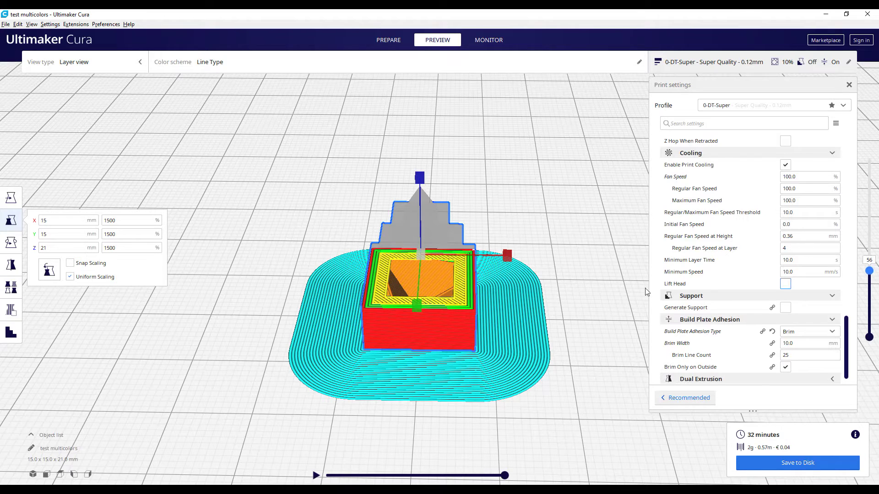
# Step through layers 62, 101, 131 and 137 to find the tier starts, then show all 171 layers
pyautogui.press('Down')
pyautogui.press('Up')
pyautogui.press('Down')
pyautogui.press('Up')
pyautogui.press('Down')
pyautogui.press('Up')
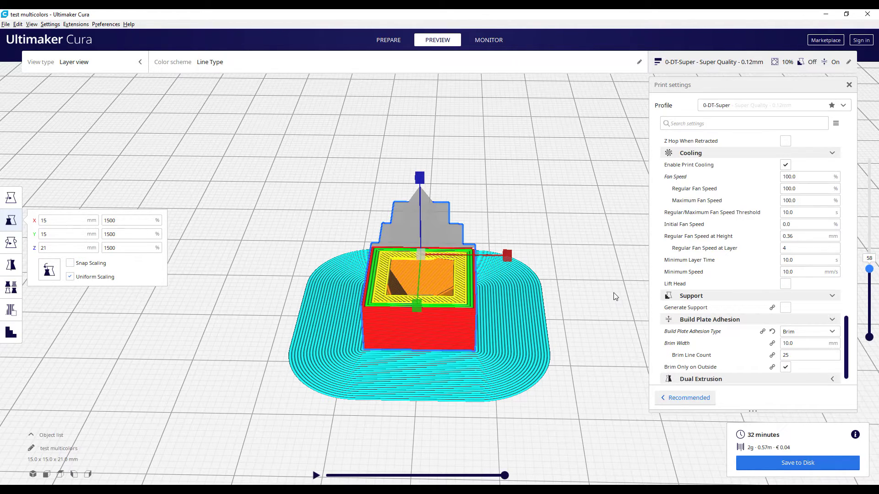
pyautogui.press('Up')
pyautogui.press('Up')
pyautogui.press('Up')
pyautogui.press('Up')
pyautogui.press('Up')
pyautogui.press('Up')
pyautogui.press('Up')
pyautogui.press('Up')
pyautogui.press('Up')
pyautogui.press('Up')
pyautogui.press('Up')
pyautogui.press('Up')
pyautogui.press('Up')
pyautogui.press('Up')
pyautogui.press('Up')
pyautogui.press('Up')
pyautogui.press('Up')
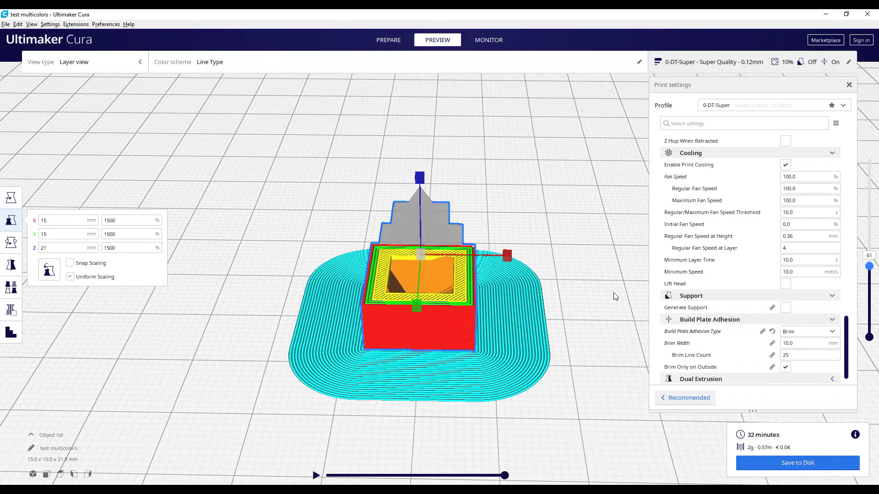
pyautogui.press('Down')
pyautogui.press('Down')
pyautogui.press('Down')
pyautogui.press('Down')
pyautogui.press('Down')
pyautogui.press('Down')
pyautogui.press('Down')
pyautogui.press('Down')
pyautogui.press('Down')
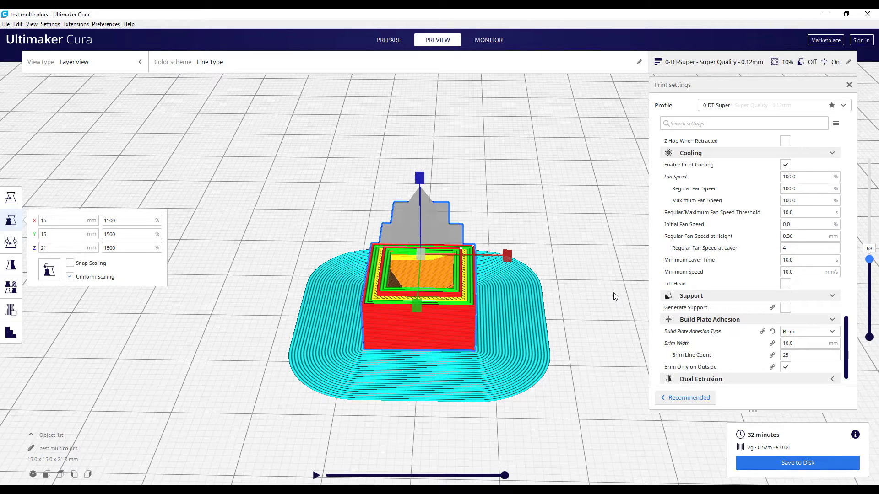
pyautogui.press('Down')
pyautogui.press('Down')
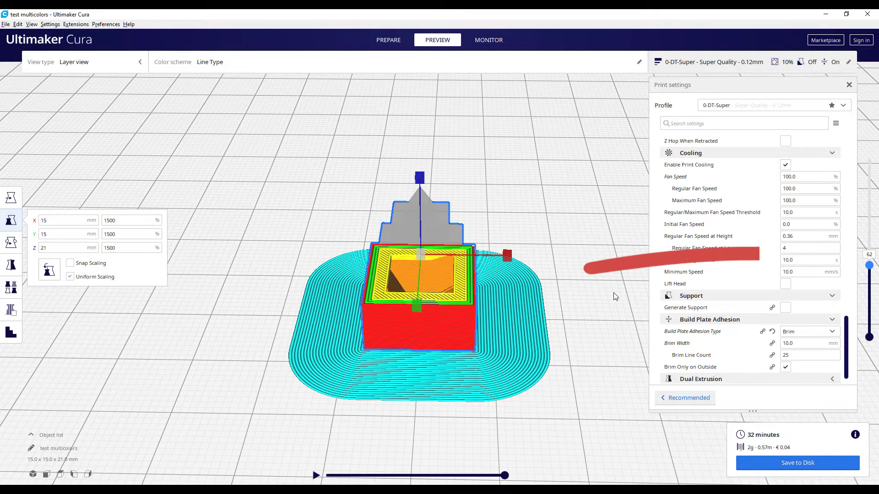
pyautogui.press('Up')
pyautogui.press('Up')
pyautogui.press('Up')
pyautogui.press('Up')
pyautogui.press('Up')
pyautogui.press('Up')
pyautogui.press('Up')
pyautogui.press('Up')
pyautogui.press('Up')
pyautogui.press('Up')
pyautogui.press('Up')
pyautogui.press('Up')
pyautogui.press('Up')
pyautogui.press('Up')
pyautogui.press('Up')
pyautogui.press('Up')
pyautogui.press('Up')
pyautogui.press('Up')
pyautogui.press('Up')
pyautogui.press('Up')
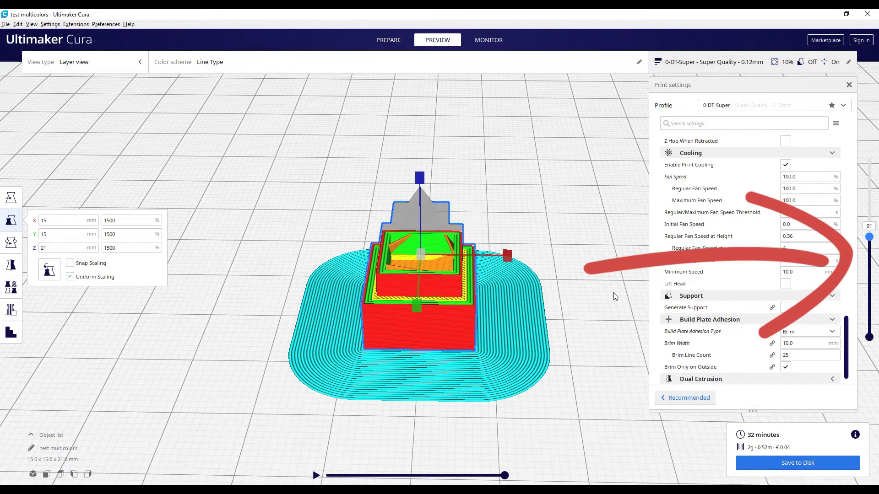
pyautogui.press('Up')
pyautogui.press('Up')
pyautogui.press('Up')
pyautogui.press('Up')
pyautogui.press('Up')
pyautogui.press('Up')
pyautogui.press('Up')
pyautogui.press('Up')
pyautogui.press('Up')
pyautogui.press('Up')
pyautogui.press('Up')
pyautogui.press('Up')
pyautogui.press('Up')
pyautogui.press('Up')
pyautogui.press('Up')
pyautogui.press('Up')
pyautogui.press('Up')
pyautogui.press('Up')
pyautogui.press('Up')
pyautogui.press('Up')
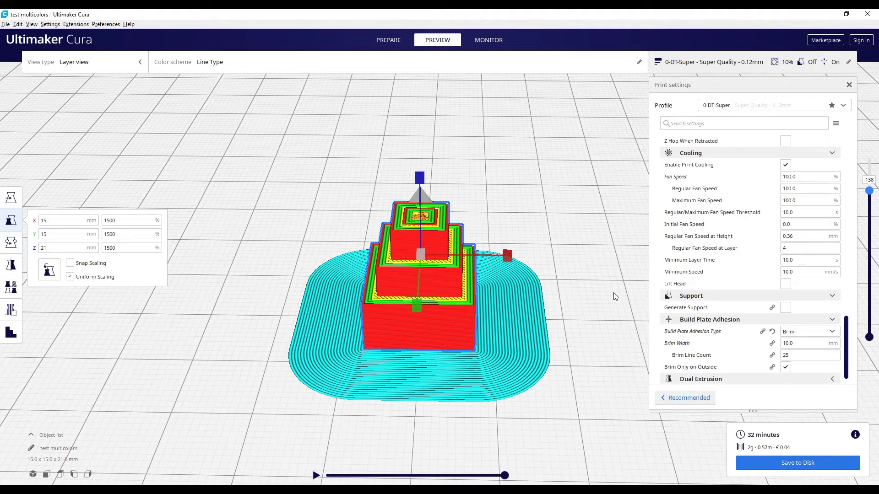
pyautogui.press('Down')
pyautogui.press('Up')
pyautogui.press('Up')
pyautogui.press('Up')
pyautogui.press('Up')
pyautogui.press('Up')
pyautogui.press('Up')
pyautogui.press('Up')
pyautogui.press('Up')
pyautogui.press('Up')
pyautogui.press('Up')
pyautogui.press('Up')
pyautogui.press('Up')
pyautogui.press('Up')
pyautogui.press('Up')
pyautogui.press('Up')
pyautogui.press('Up')
pyautogui.press('Up')
pyautogui.press('Up')
pyautogui.press('Up')
pyautogui.press('Up')
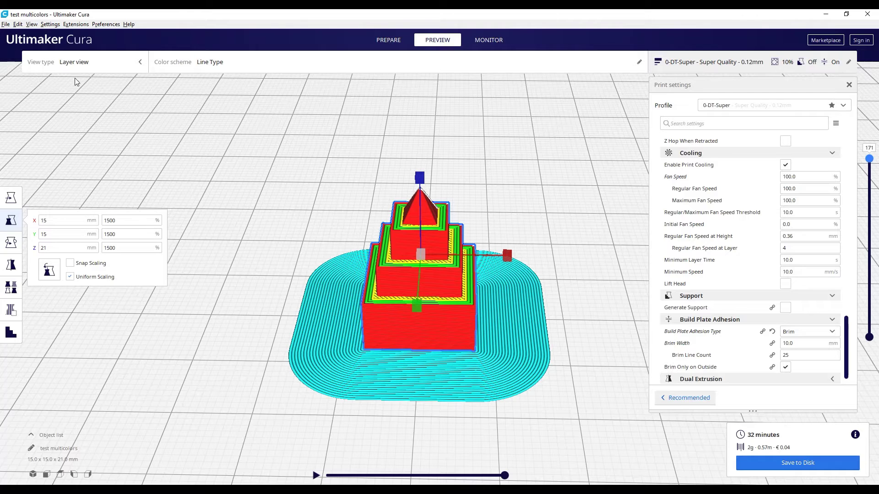
pyautogui.click(74, 25)
pyautogui.moveTo(85, 48)
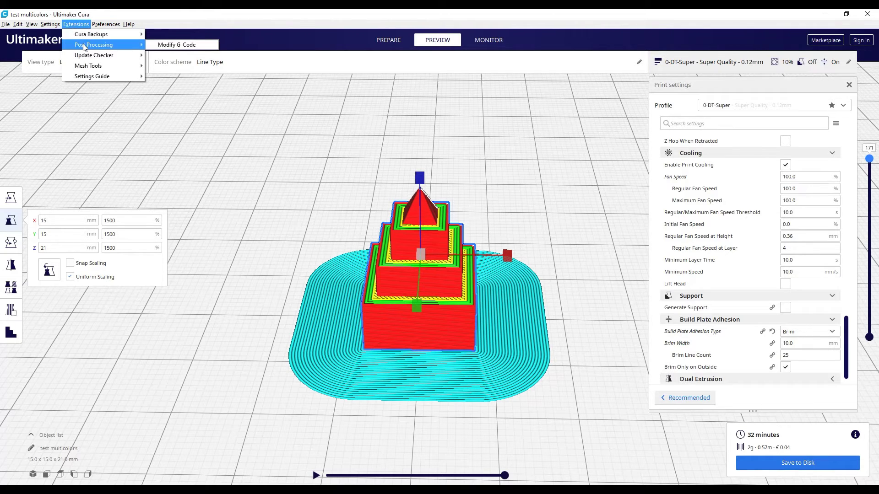
# Add a Filament Change script at layer 62 with 30 mm initial and 300 mm later retraction
pyautogui.click(176, 46)
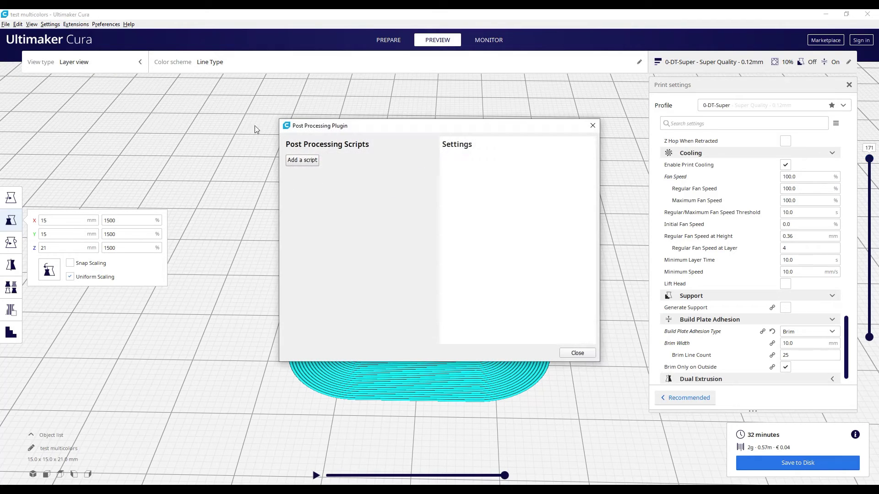
pyautogui.click(301, 161)
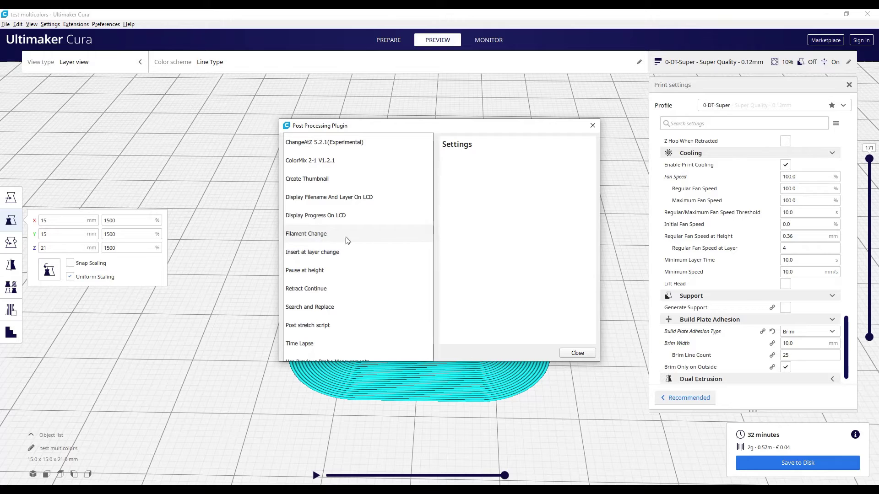
pyautogui.click(296, 236)
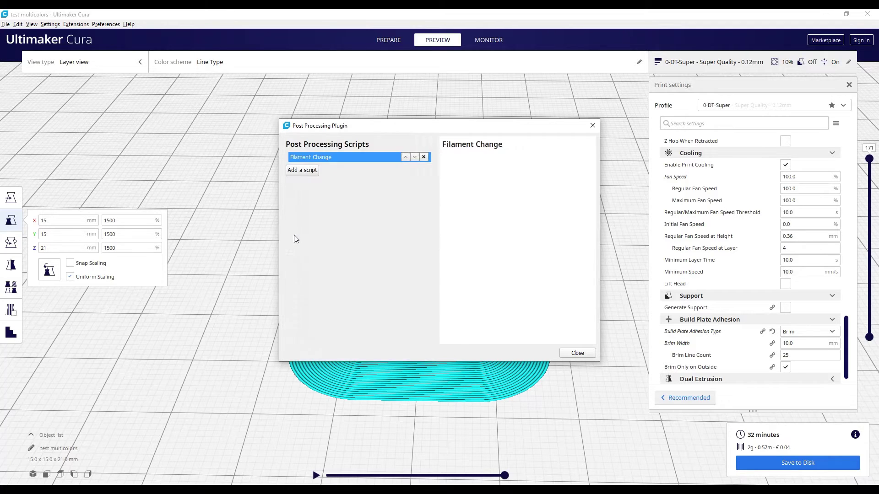
pyautogui.click(542, 153)
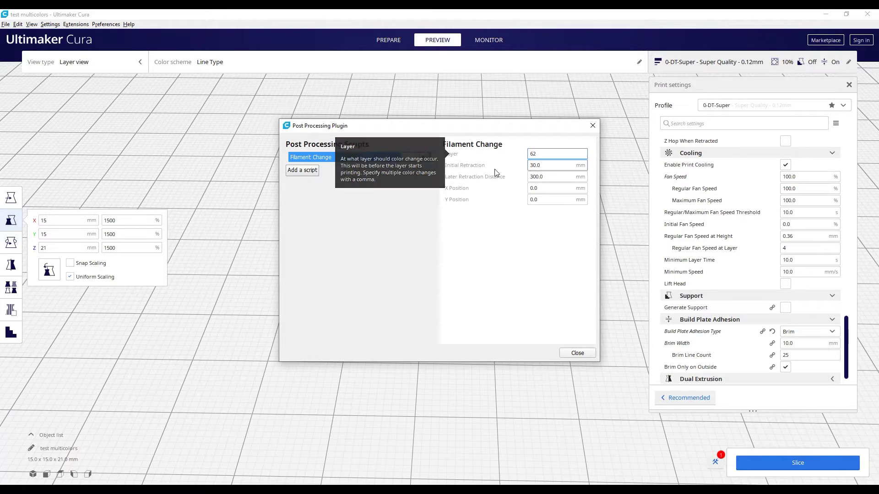
pyautogui.moveTo(523, 177)
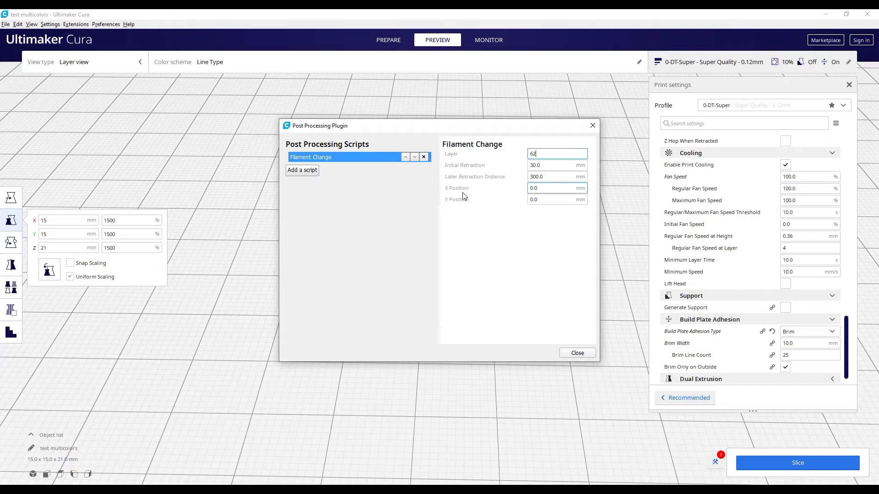
pyautogui.moveTo(449, 203)
pyautogui.click(545, 188)
pyautogui.moveTo(546, 188)
pyautogui.click(301, 173)
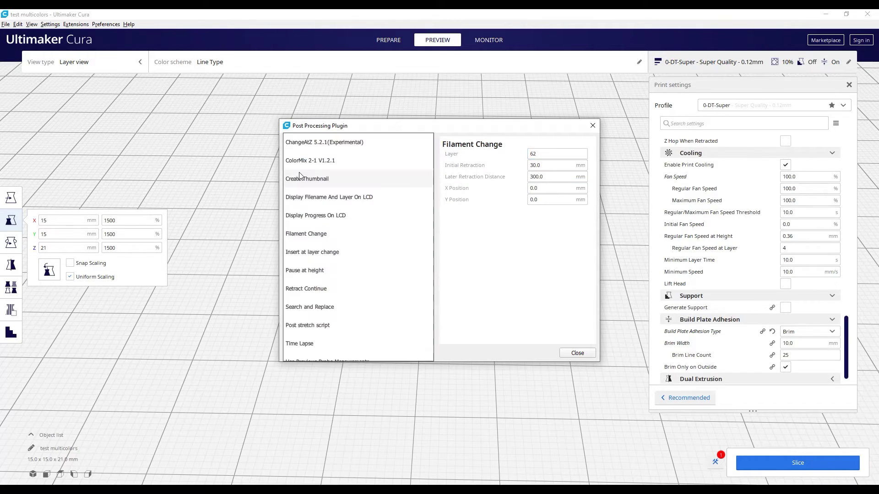
# Add two Filament Change scripts for layers 100 and 137, then close the post-processing window
pyautogui.click(301, 235)
pyautogui.click(531, 154)
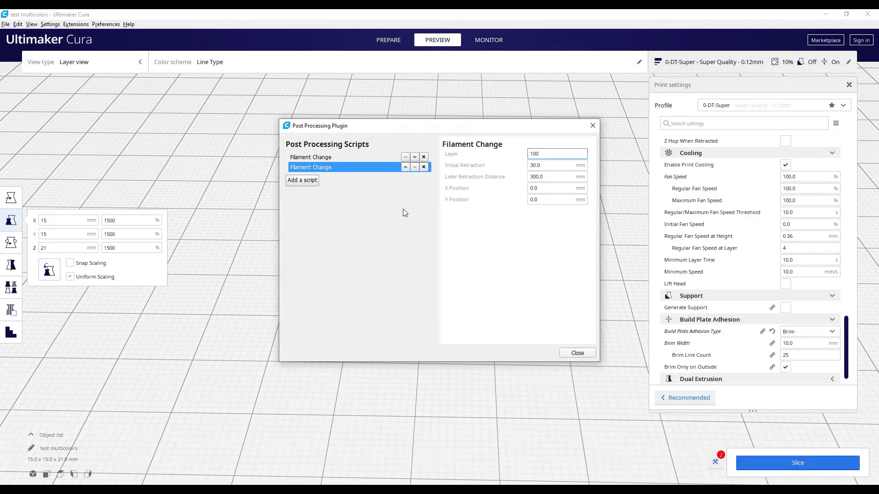
pyautogui.click(301, 181)
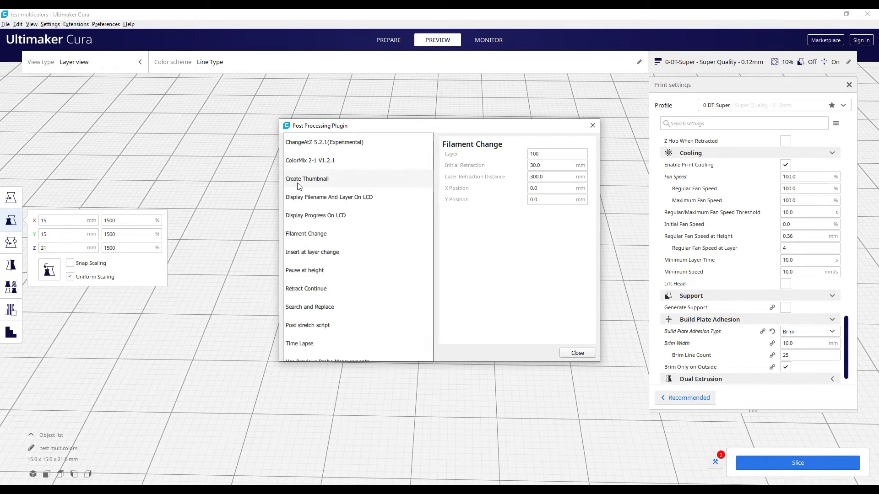
pyautogui.click(314, 234)
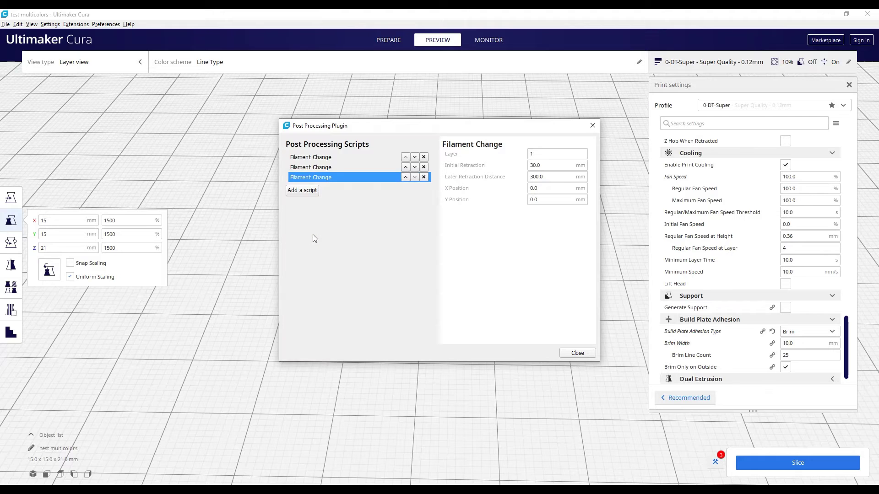
pyautogui.click(541, 156)
pyautogui.click(578, 353)
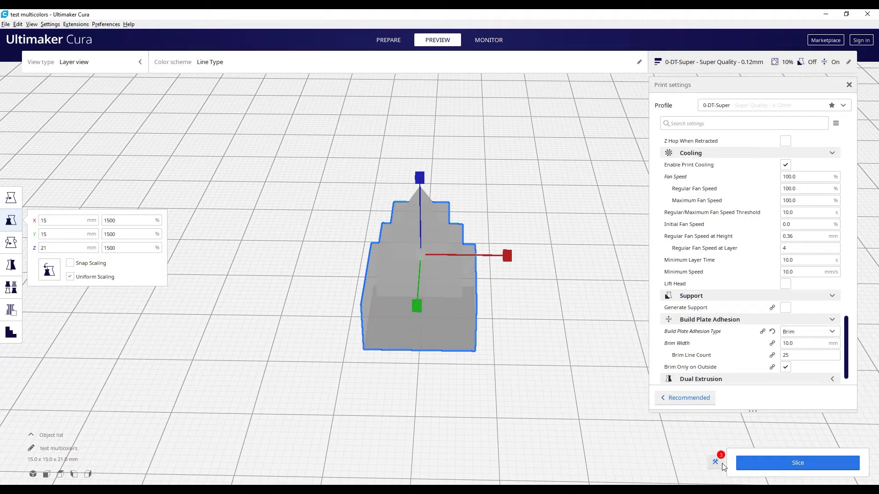
# Re-slice the tower with the three scripts, about 32 minutes and 2 g, and orbit the preview
pyautogui.click(799, 467)
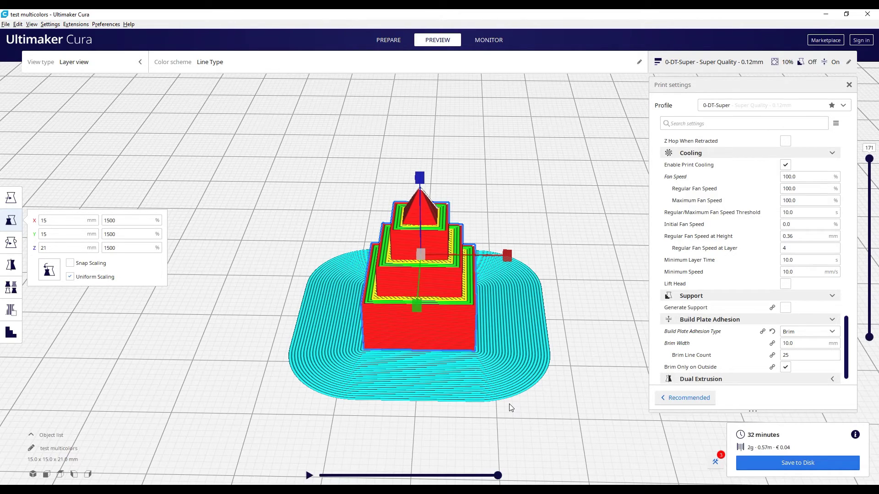
pyautogui.moveTo(557, 412)
pyautogui.mouseDown(button='right')
pyautogui.moveTo(524, 397)
pyautogui.moveTo(493, 405)
pyautogui.moveTo(568, 409)
pyautogui.mouseUp(button='right')
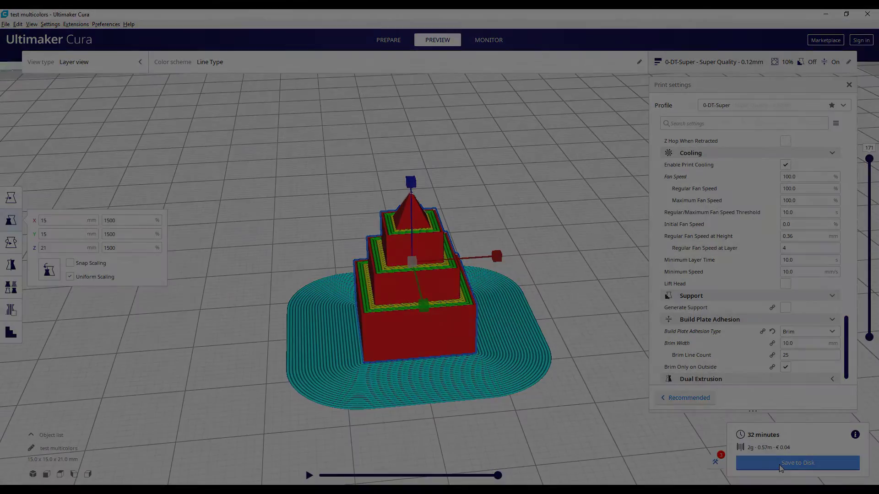